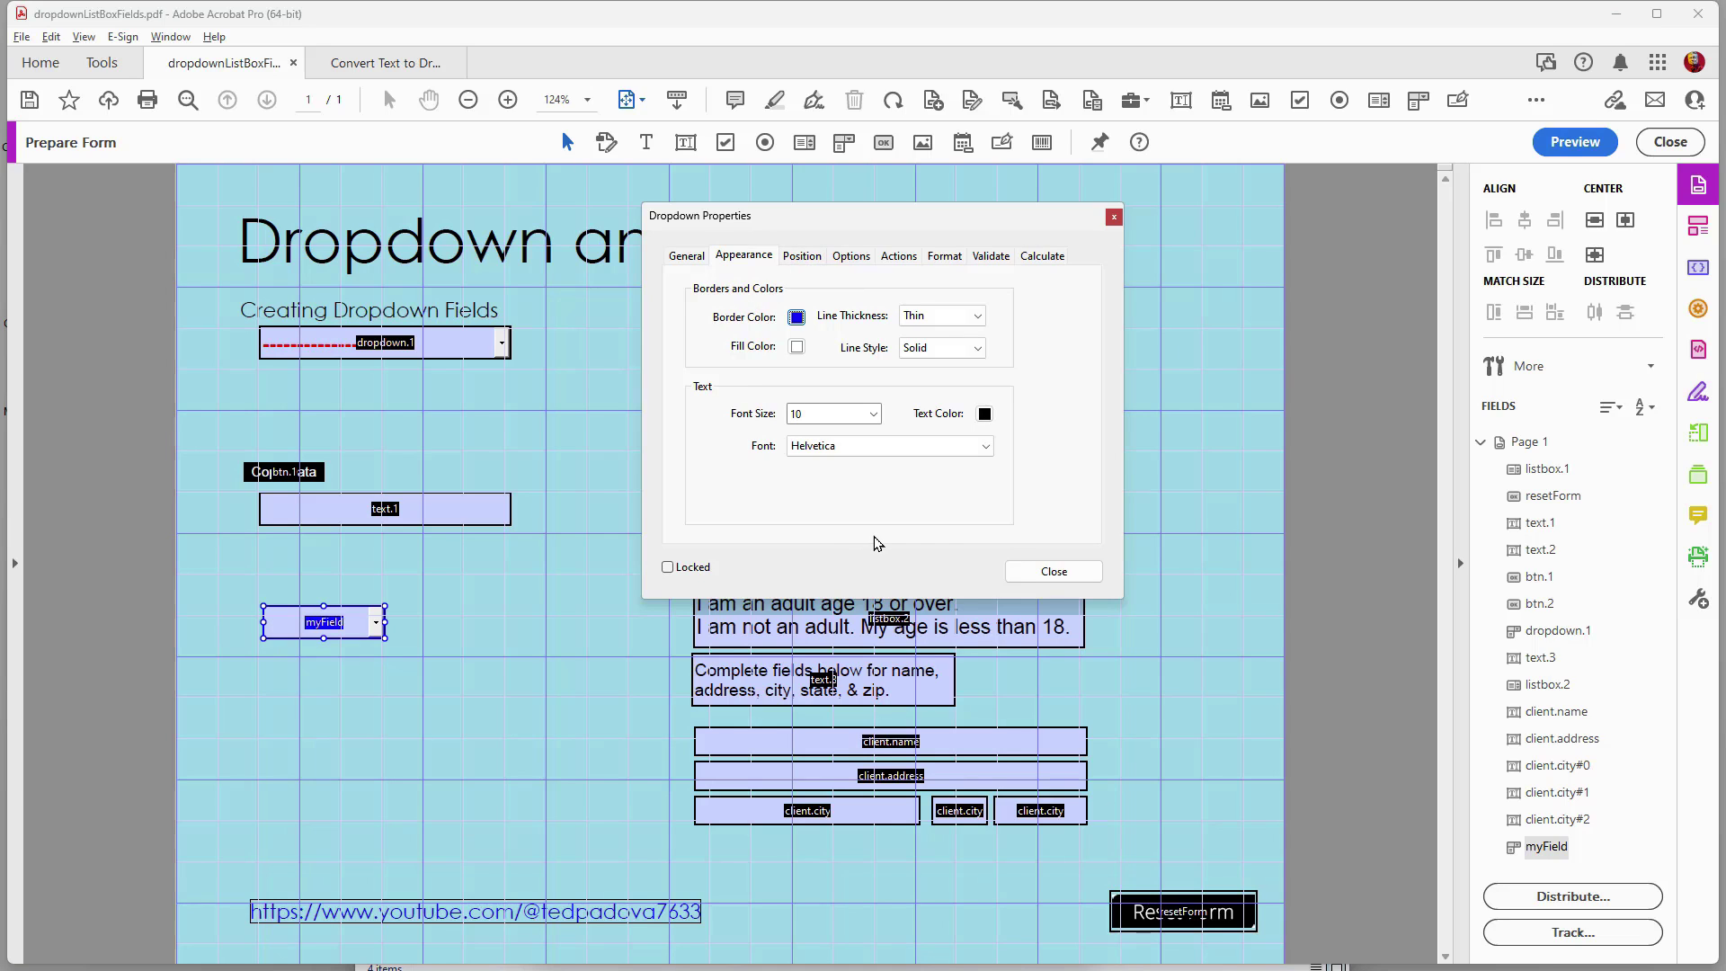
Make myField's current properties the default for new fields, then preview the form.
{"action": "right_click", "coordinate": [342, 631]}
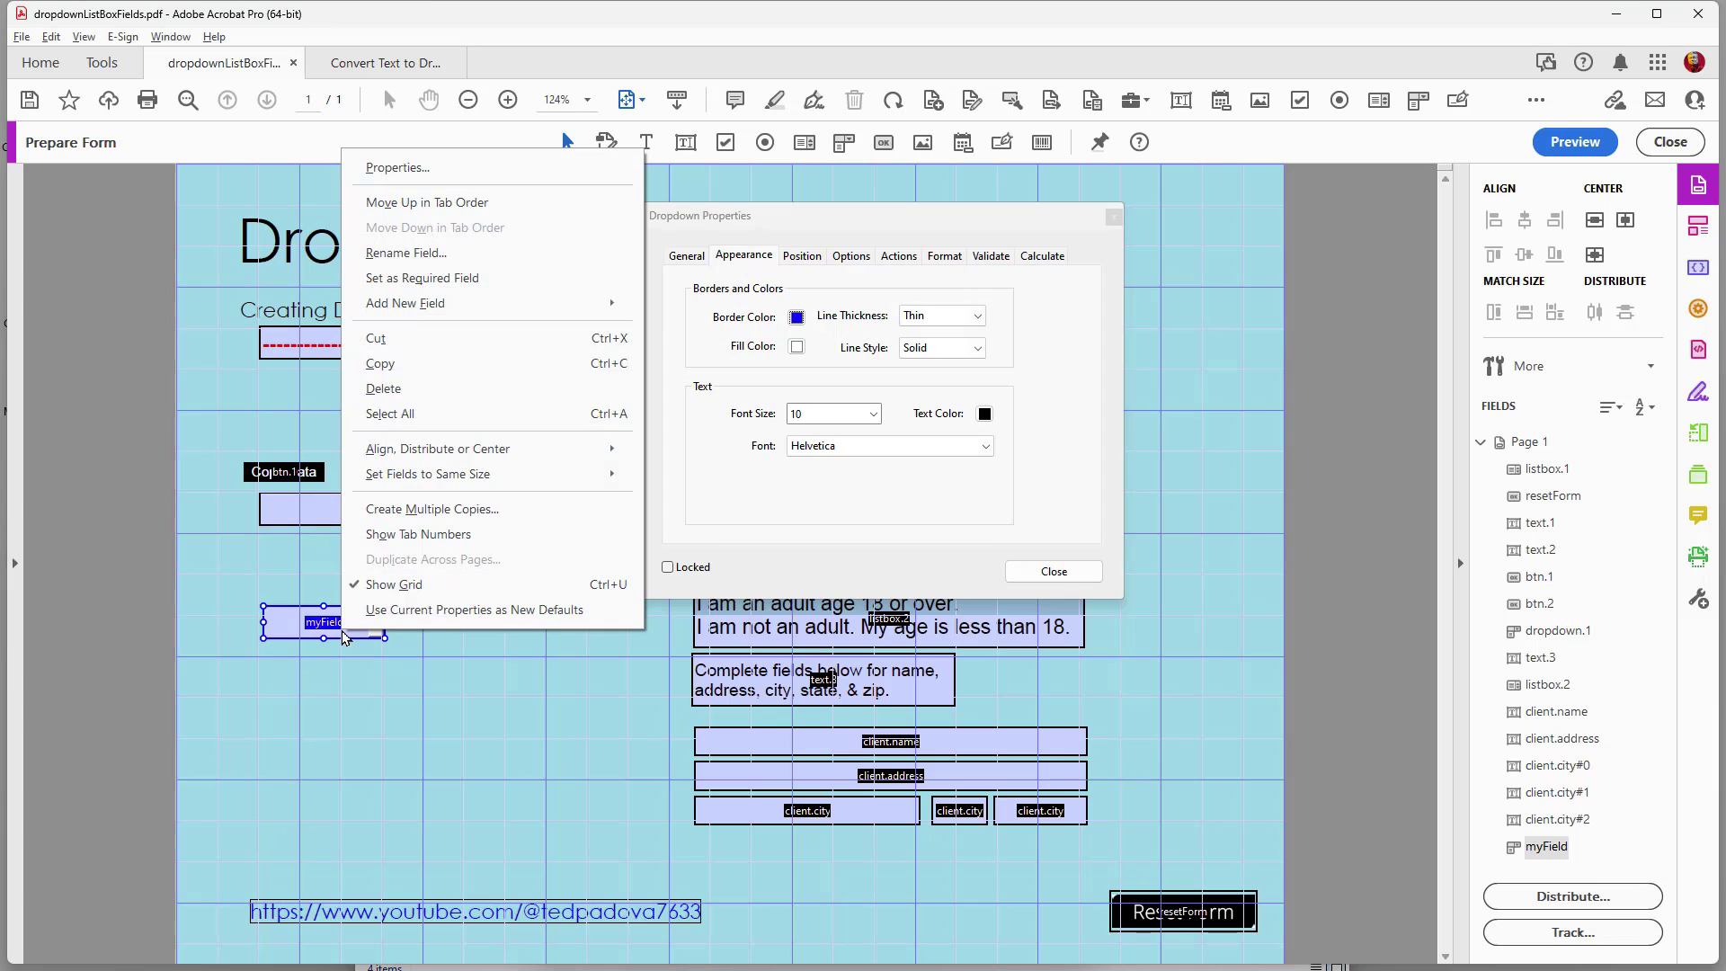
{"action": "left_click", "coordinate": [503, 611]}
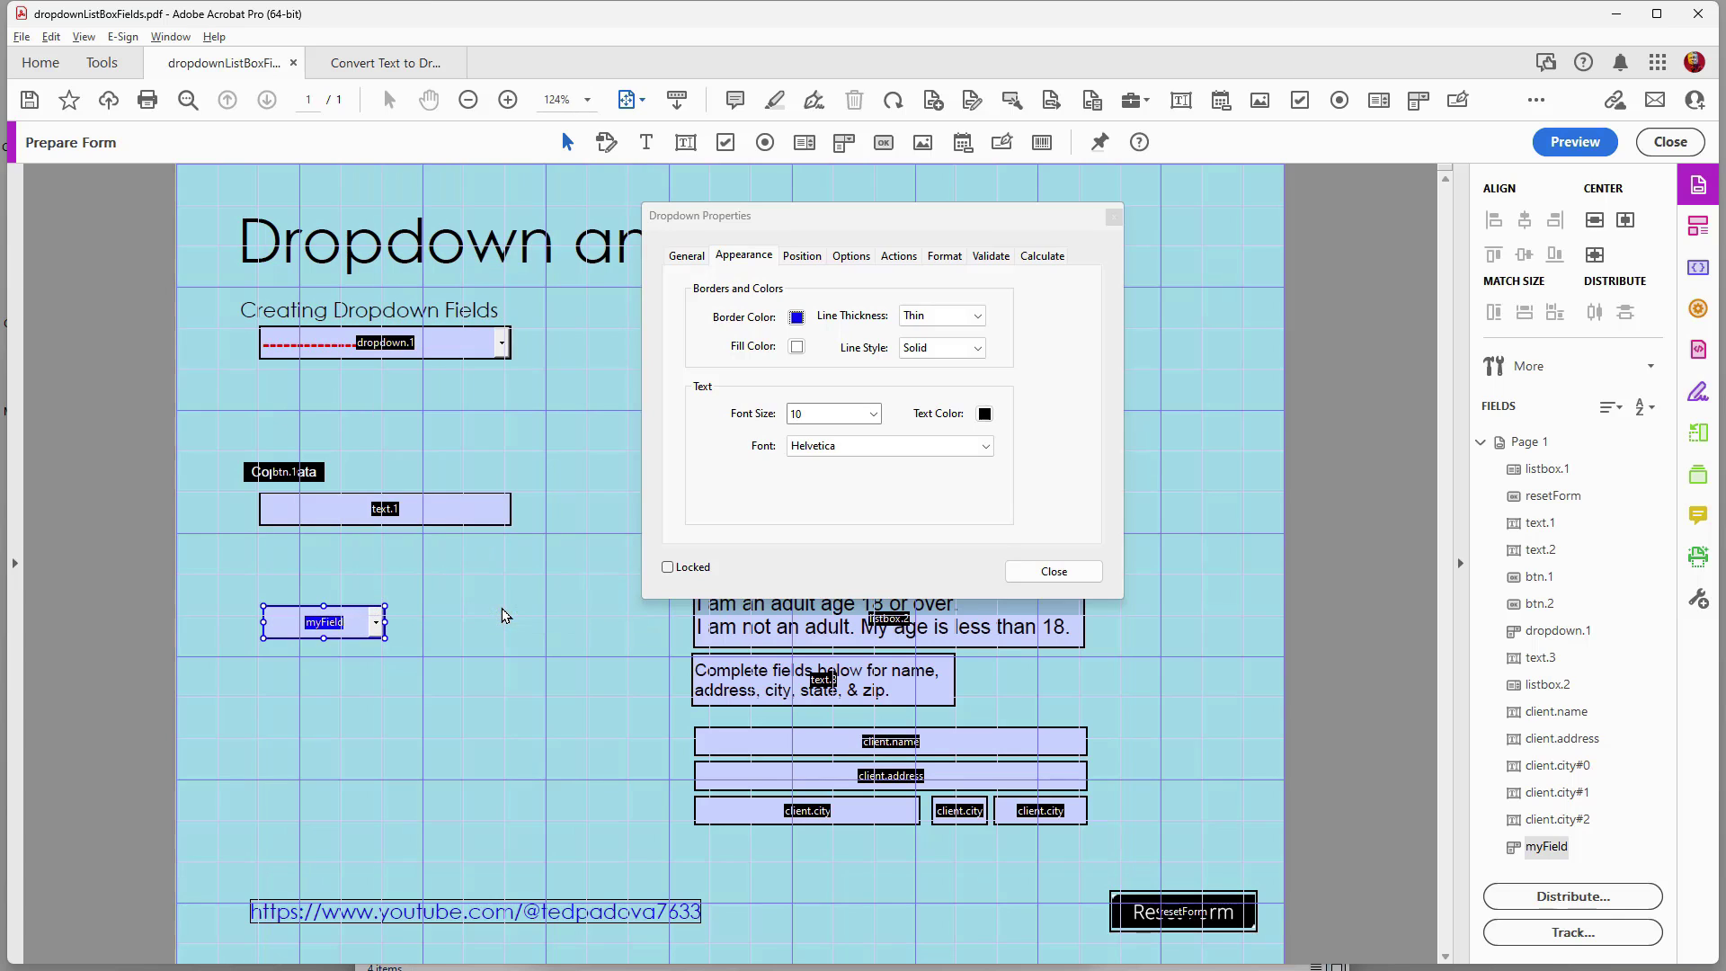
{"action": "left_click", "coordinate": [1053, 572]}
{"action": "left_click", "coordinate": [1574, 141]}
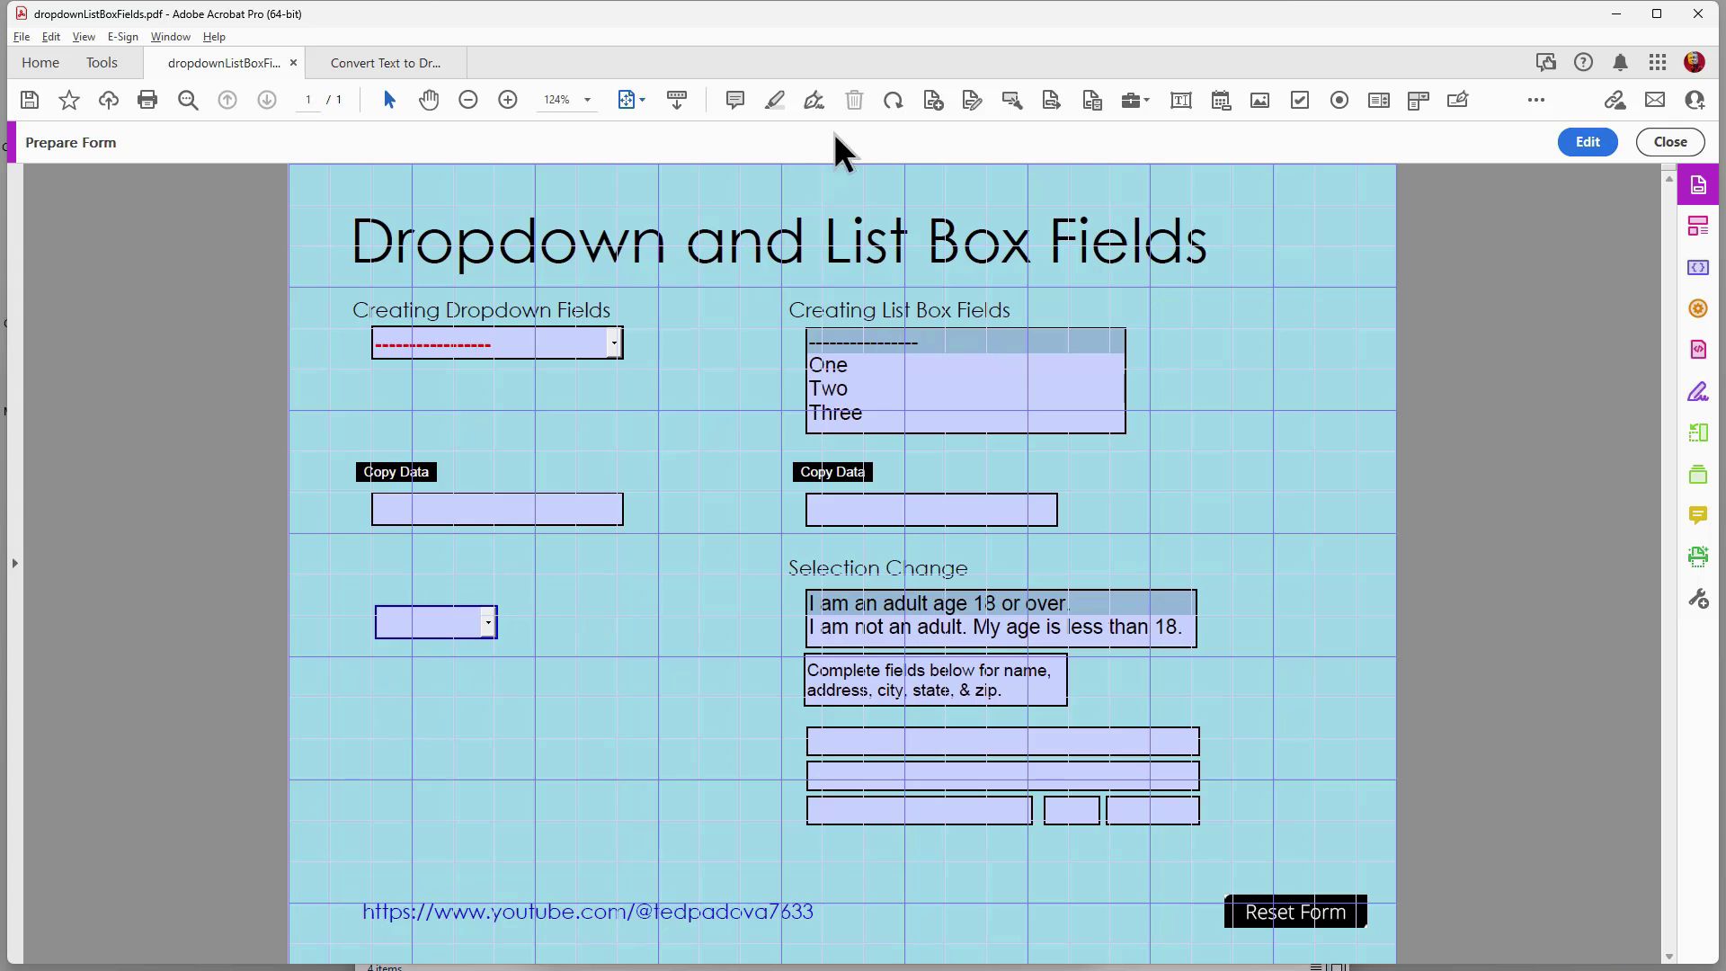
Place a new dropdown field, Dropdown8, just below myField.
{"action": "left_click", "coordinate": [1598, 141]}
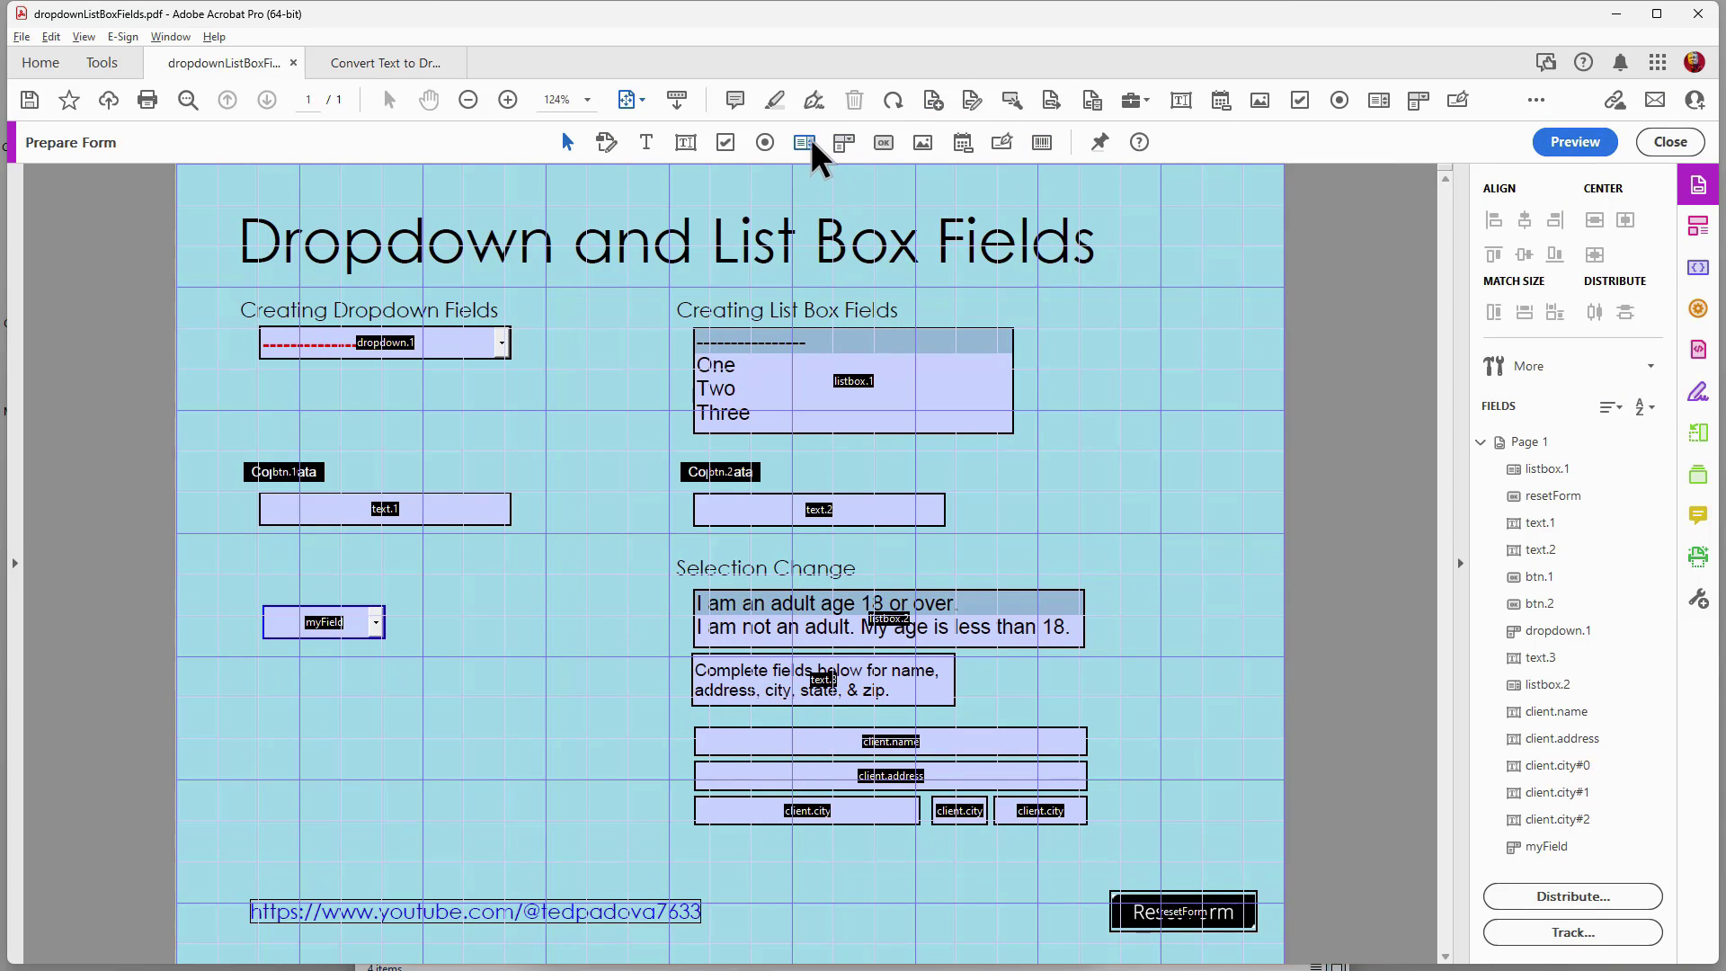
{"action": "left_click", "coordinate": [836, 143]}
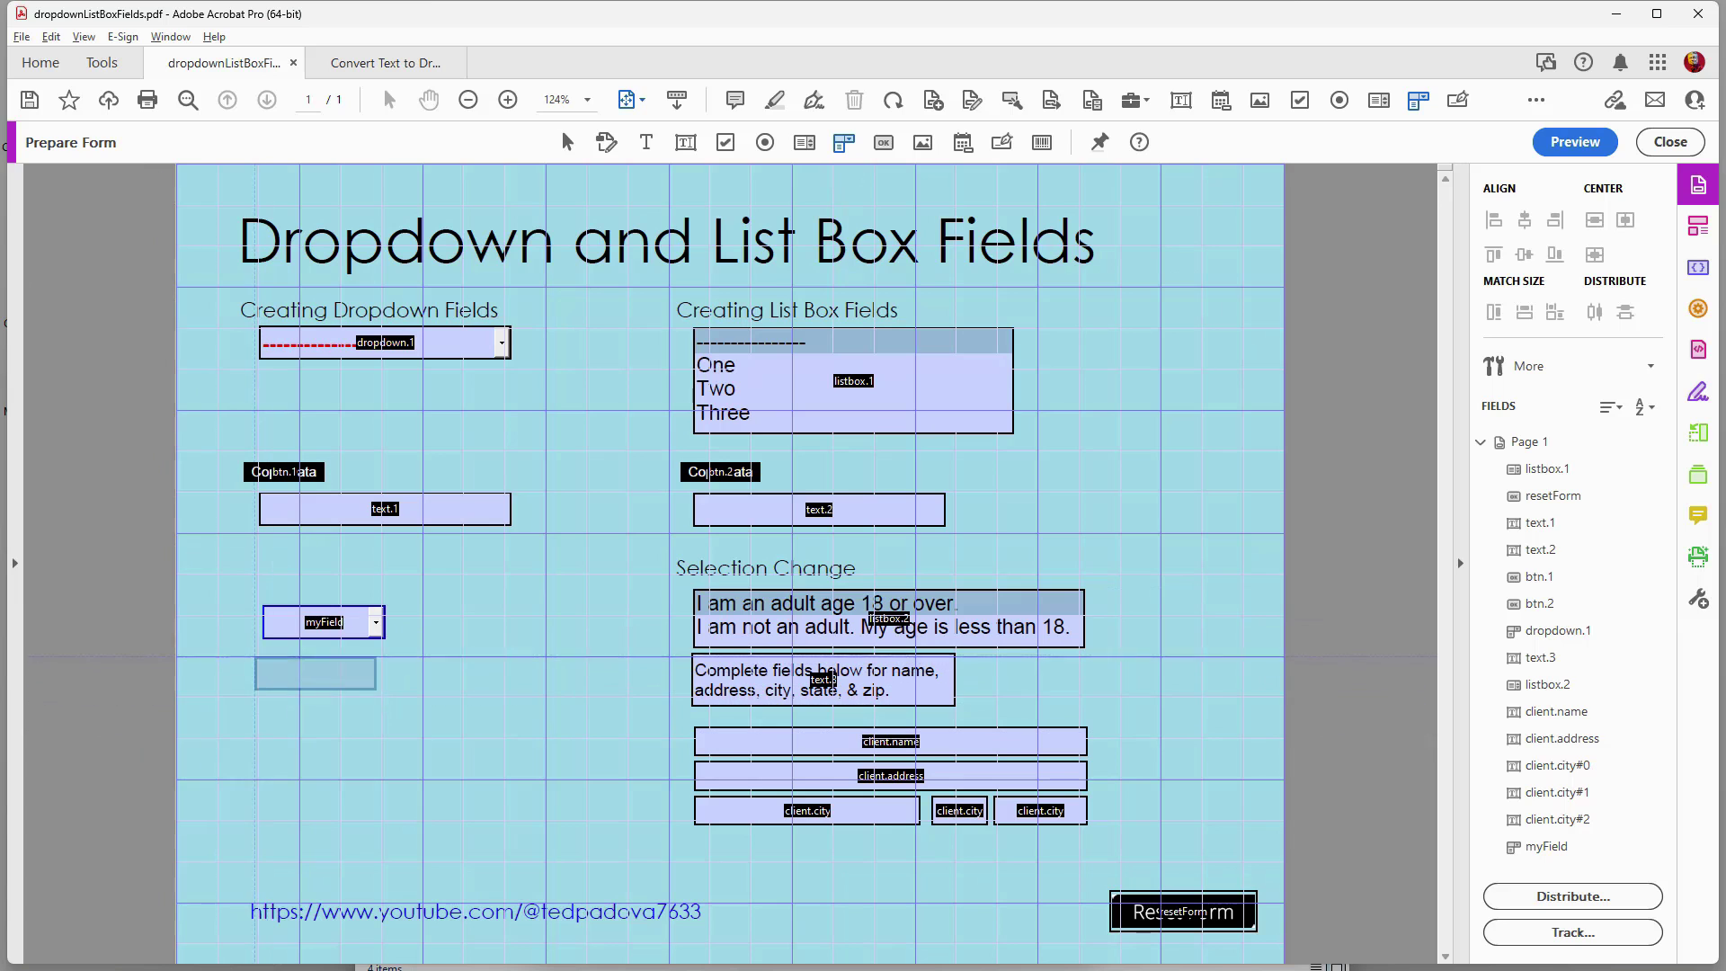
{"action": "left_click", "coordinate": [264, 658]}
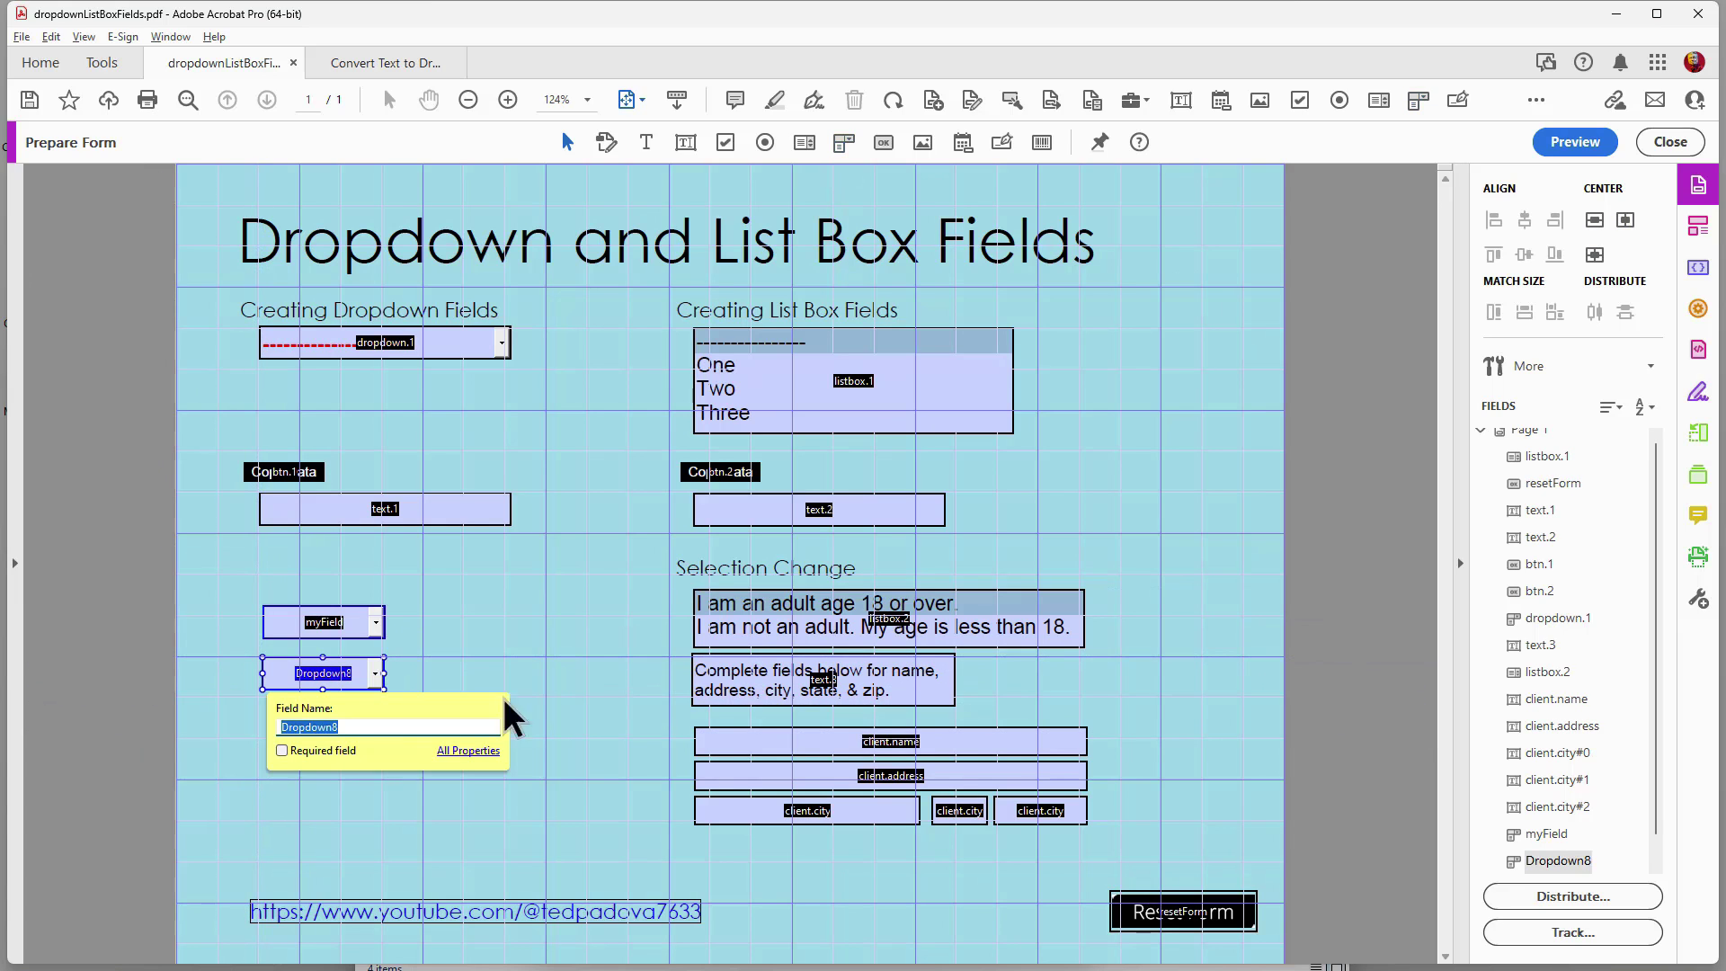
Check the form in preview, then reopen myField's dropdown properties.
{"action": "left_click", "coordinate": [1575, 142]}
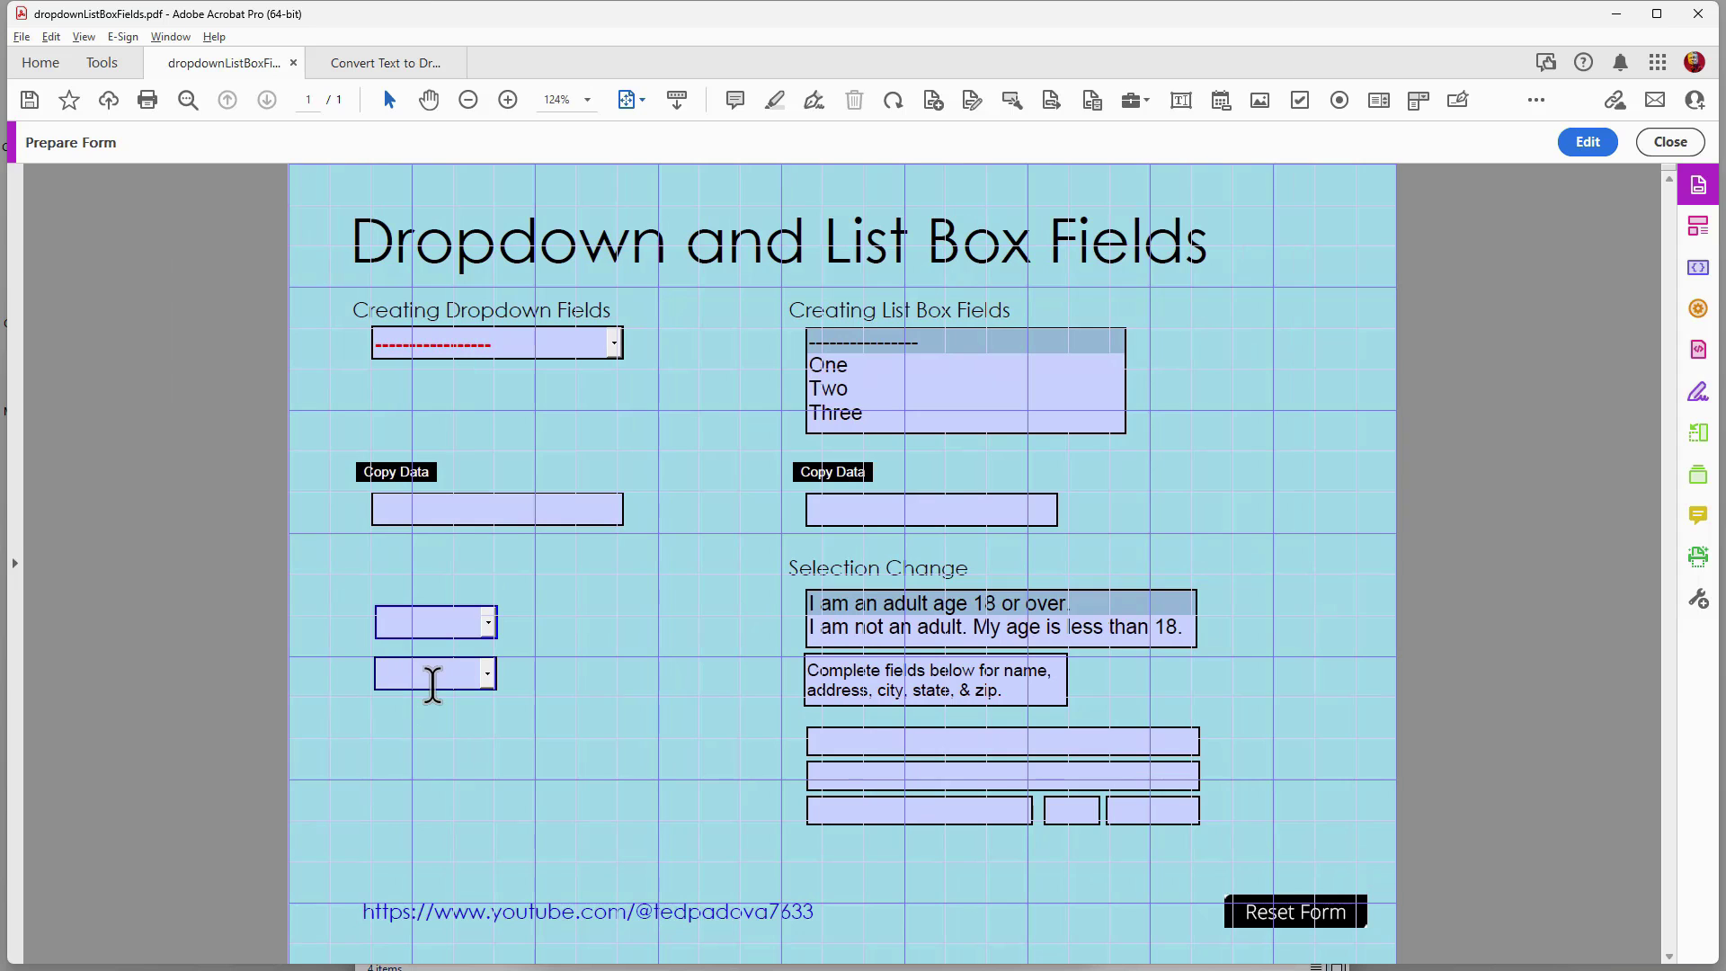
{"action": "left_click", "coordinate": [1588, 142]}
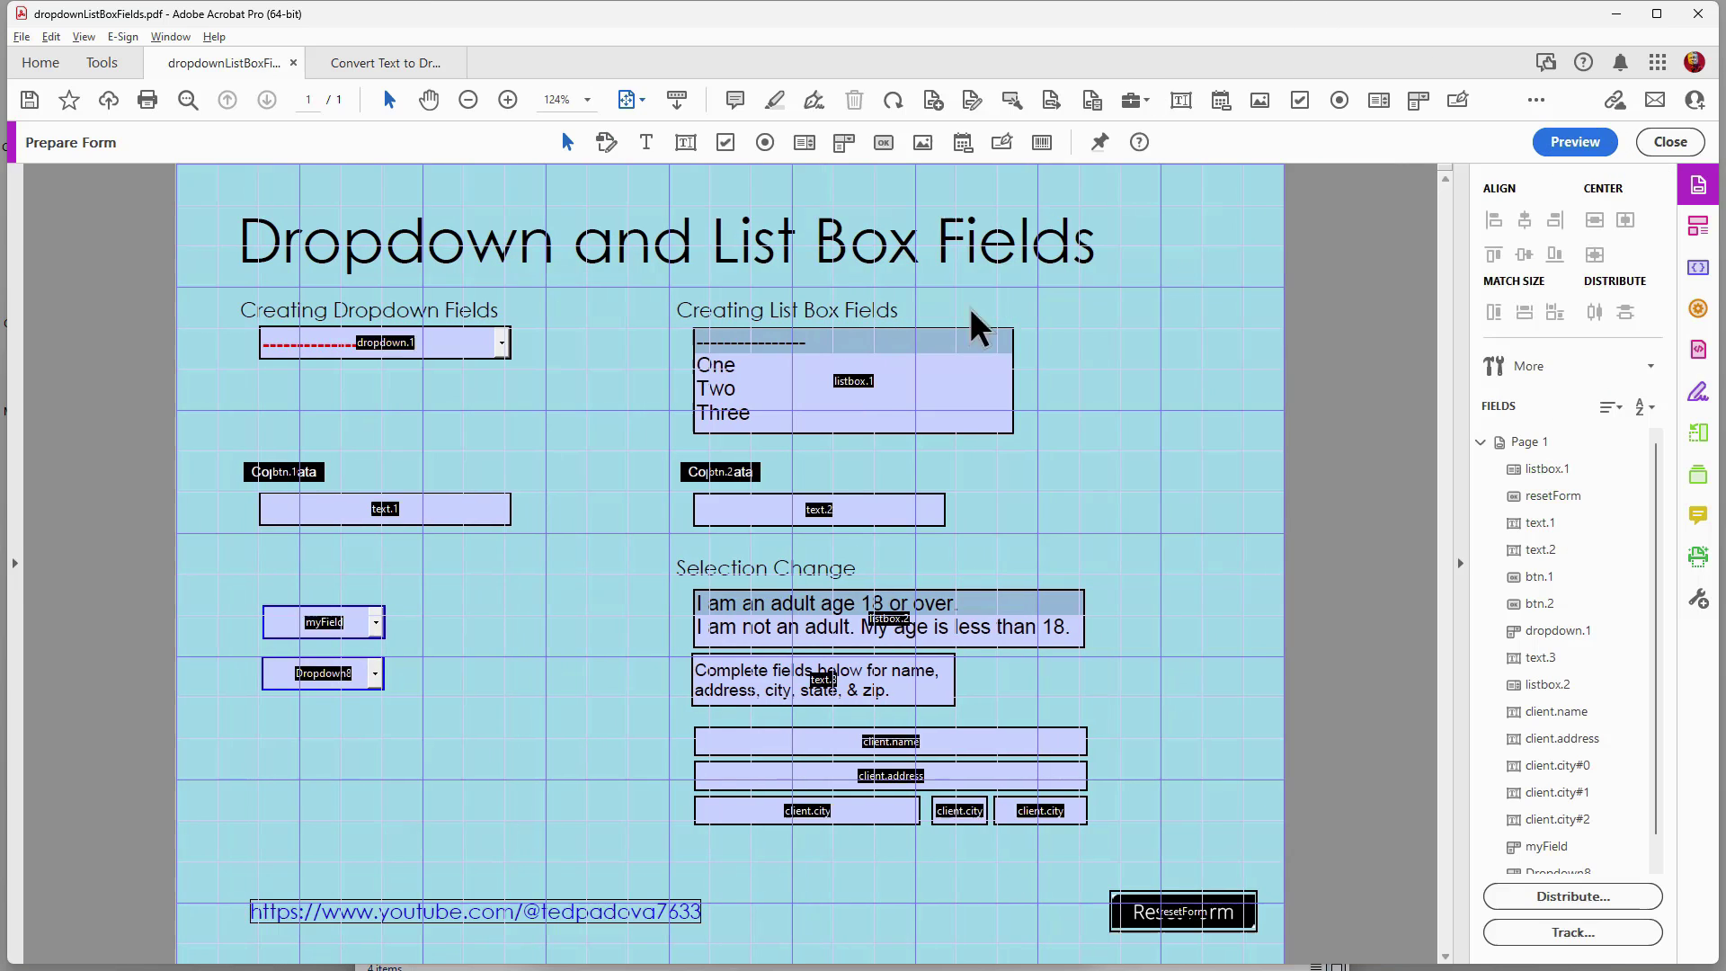
{"action": "double_click", "coordinate": [334, 622]}
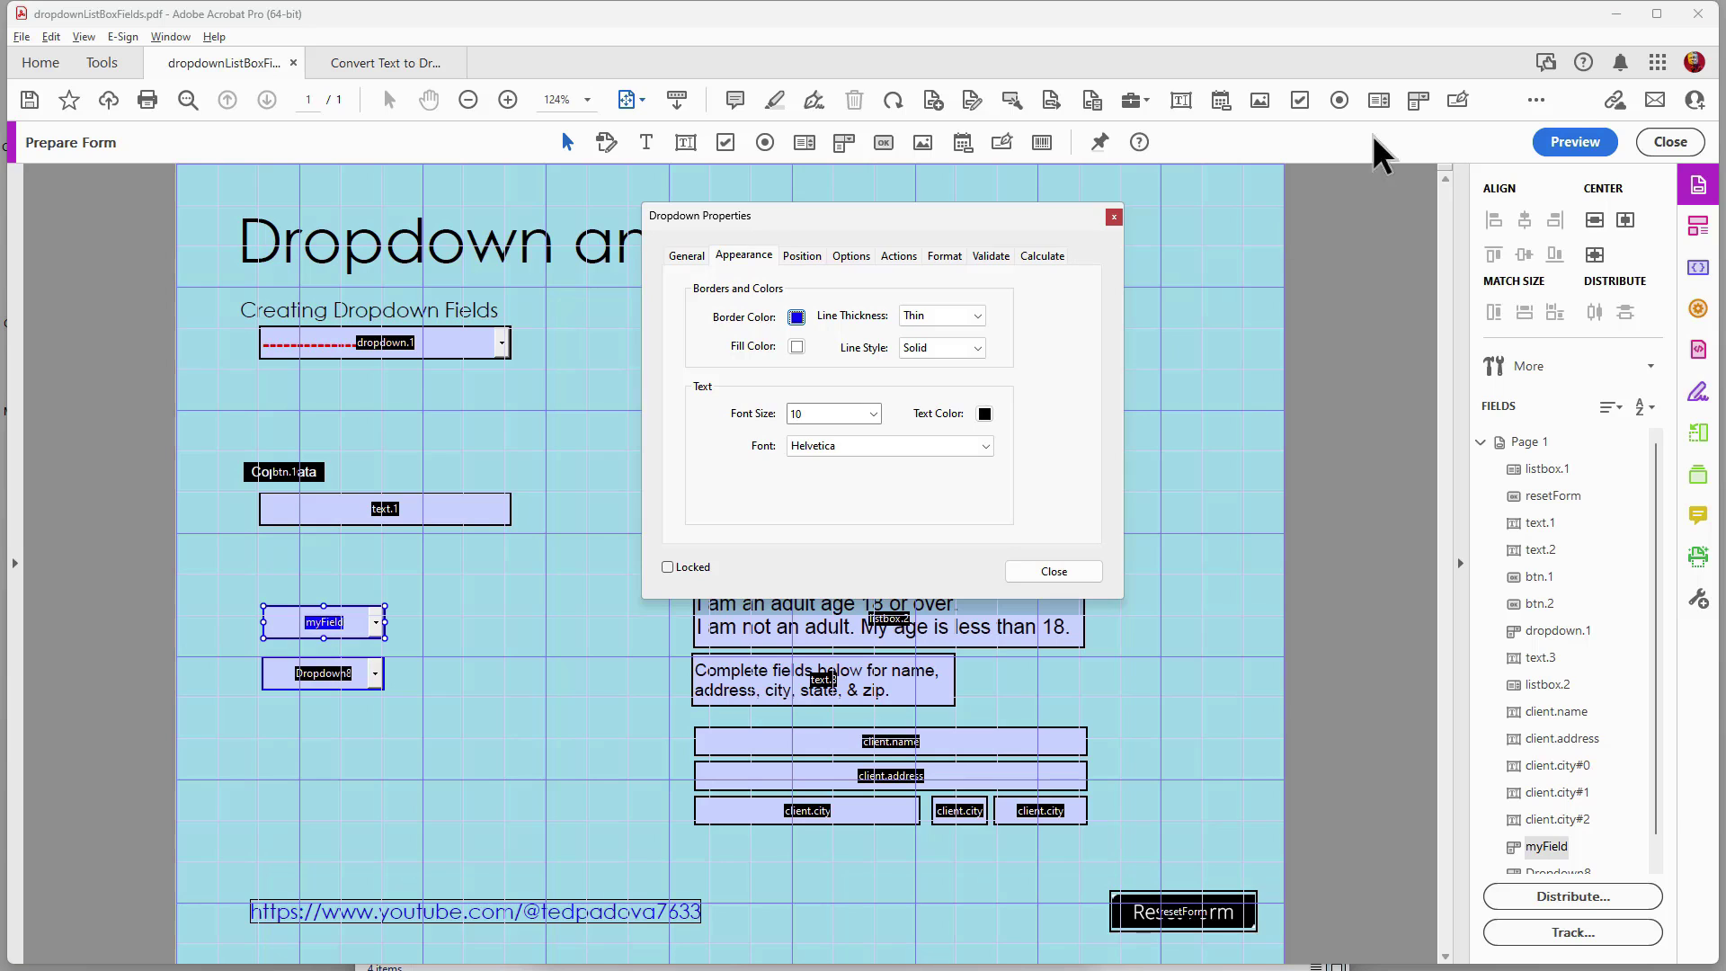
Preview the form and follow the youtube.com channel link at the page bottom.
{"action": "left_click", "coordinate": [1576, 142]}
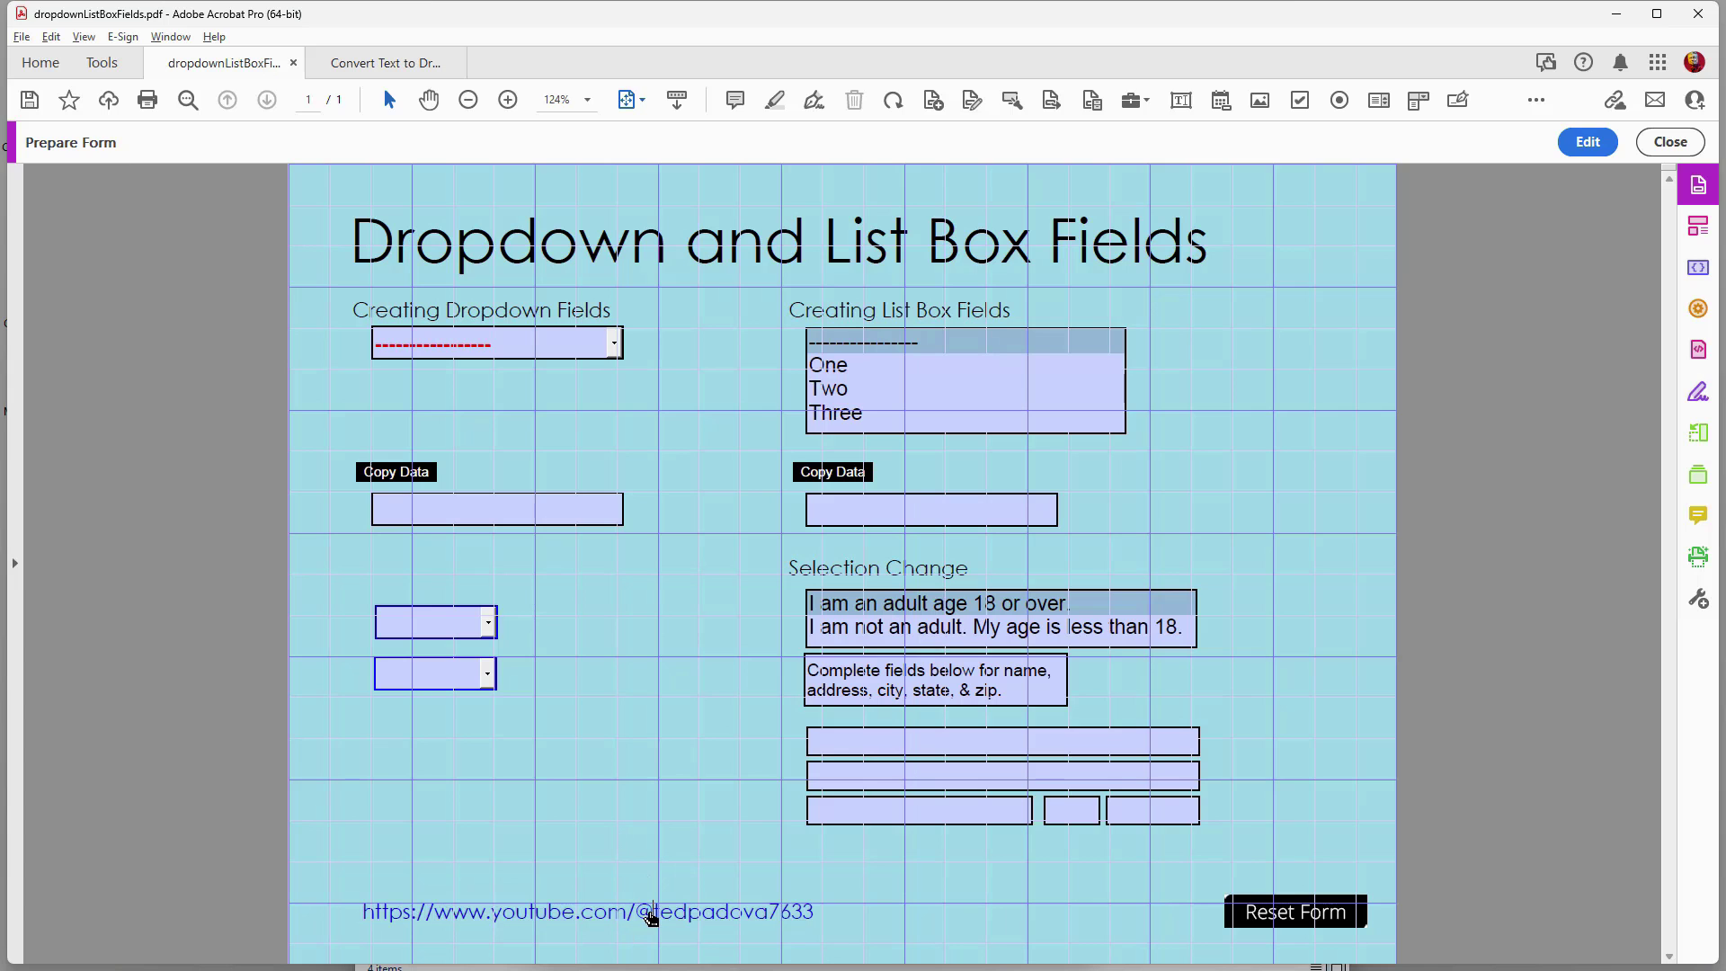
{"action": "left_click", "coordinate": [651, 914]}
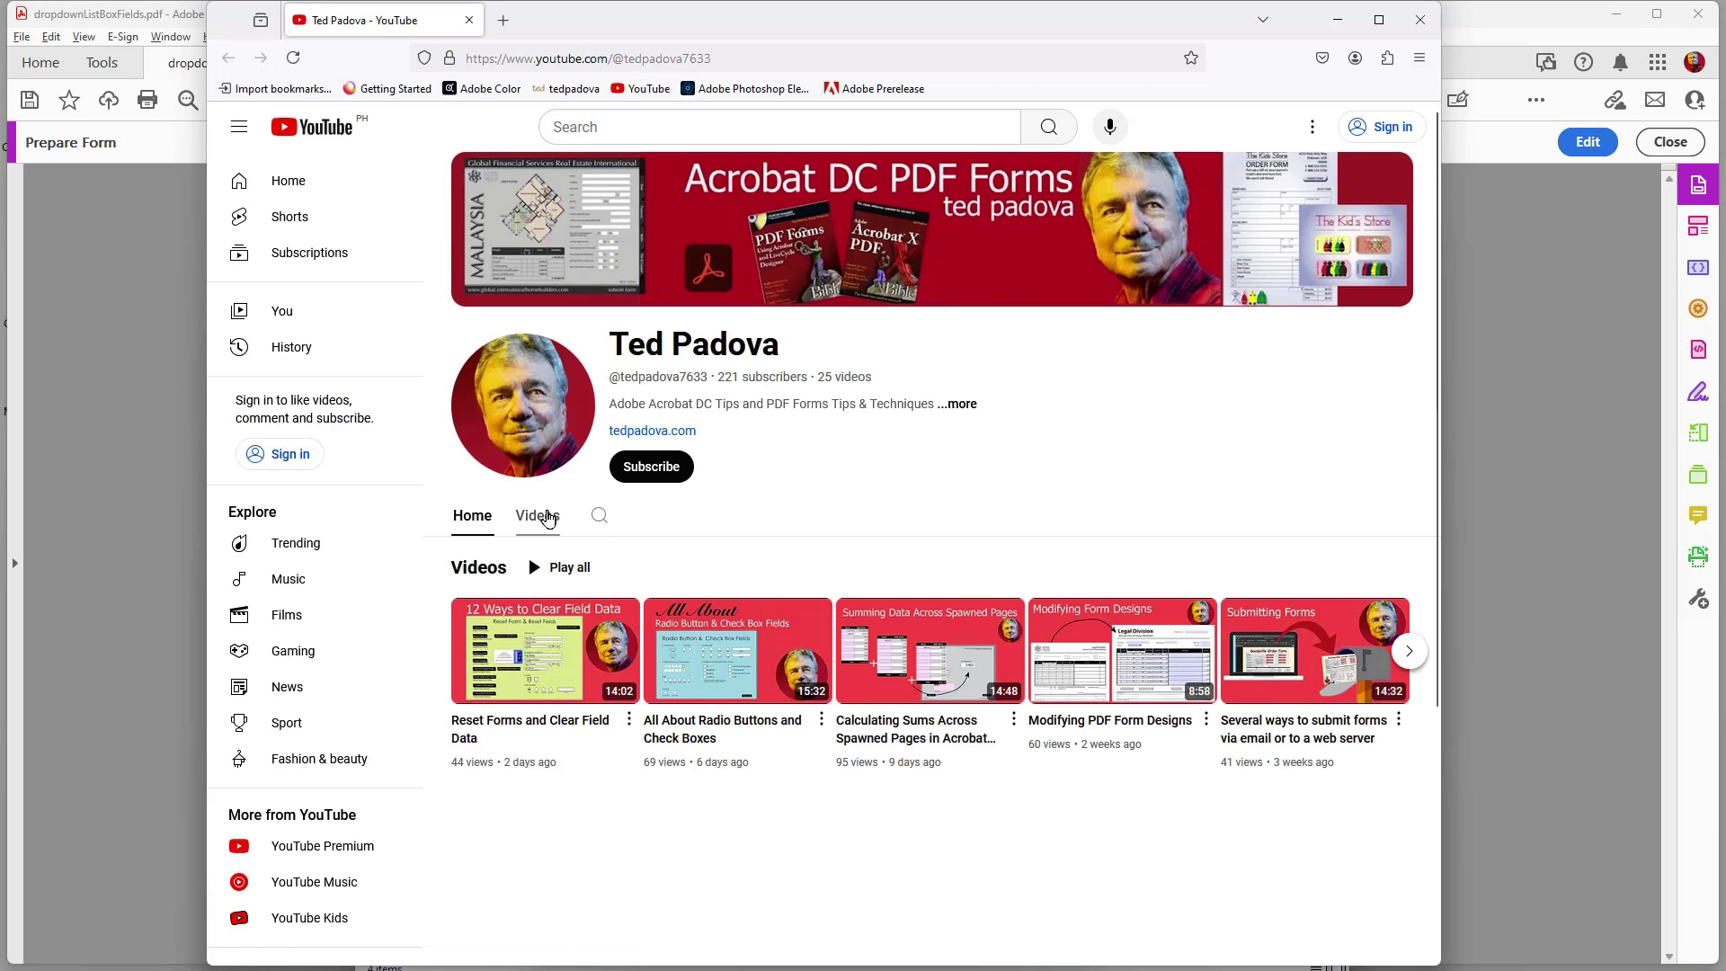
Browse the channel's Videos list, then close Firefox to return to the form.
{"action": "left_click", "coordinate": [538, 515]}
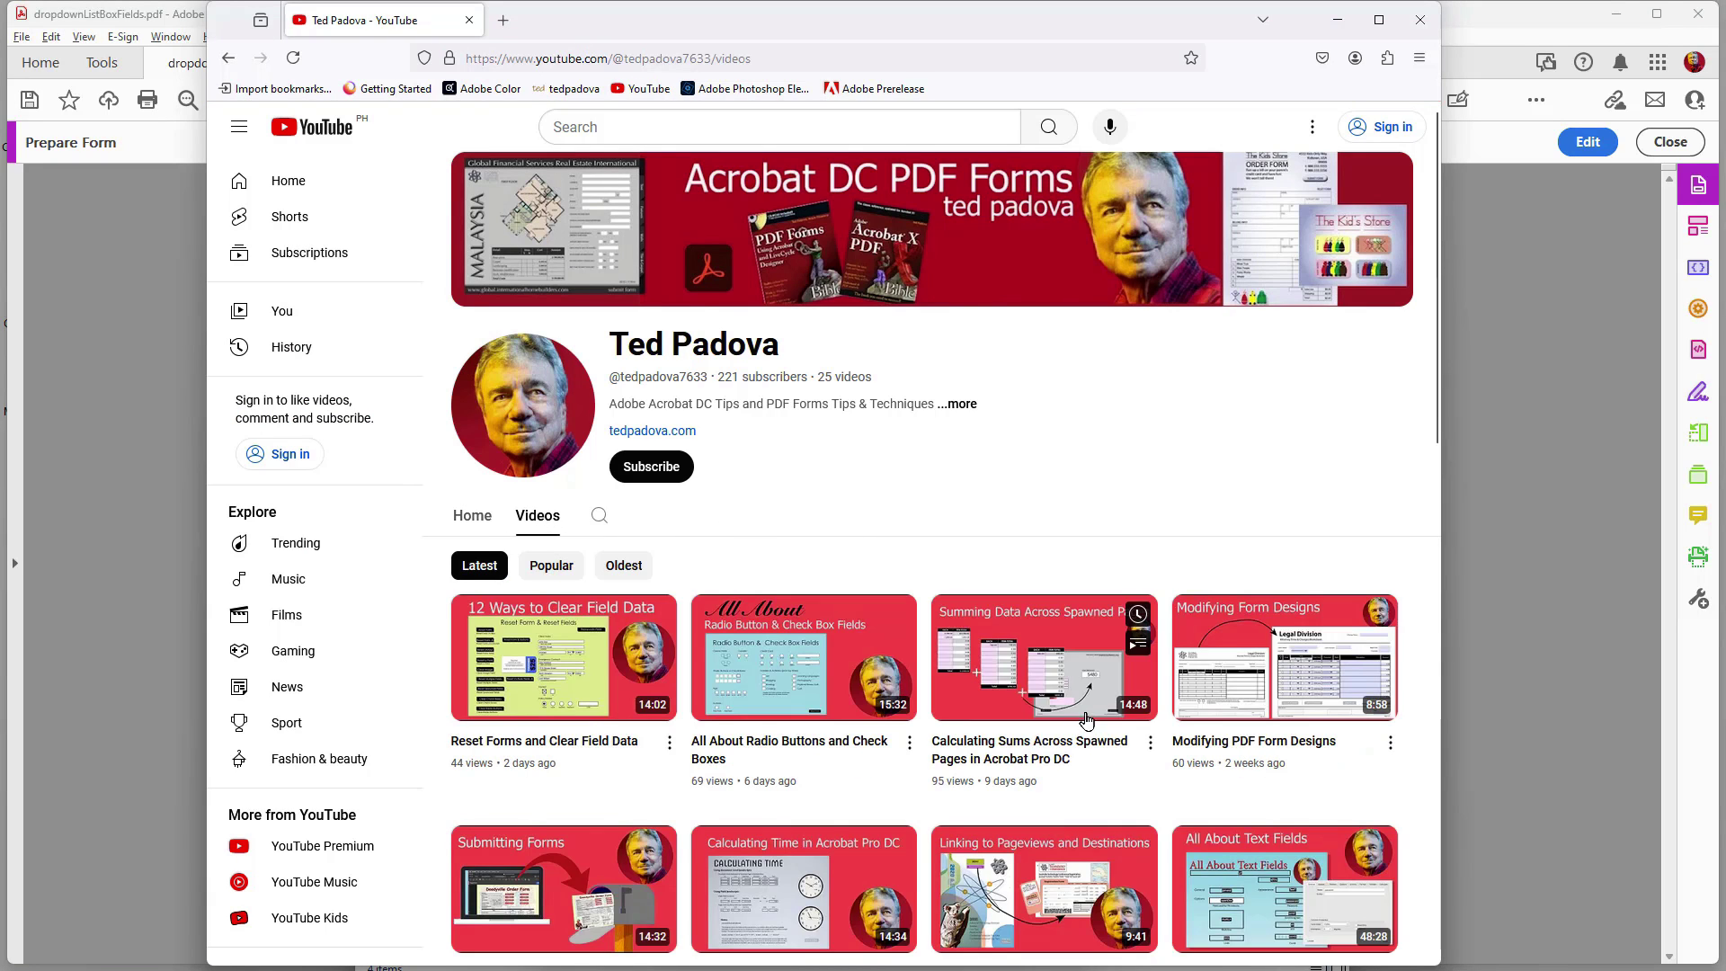
{"action": "scroll", "coordinate": [1119, 715], "scroll_direction": "down", "scroll_amount": 2}
{"action": "scroll", "coordinate": [1119, 714], "scroll_direction": "down", "scroll_amount": 1}
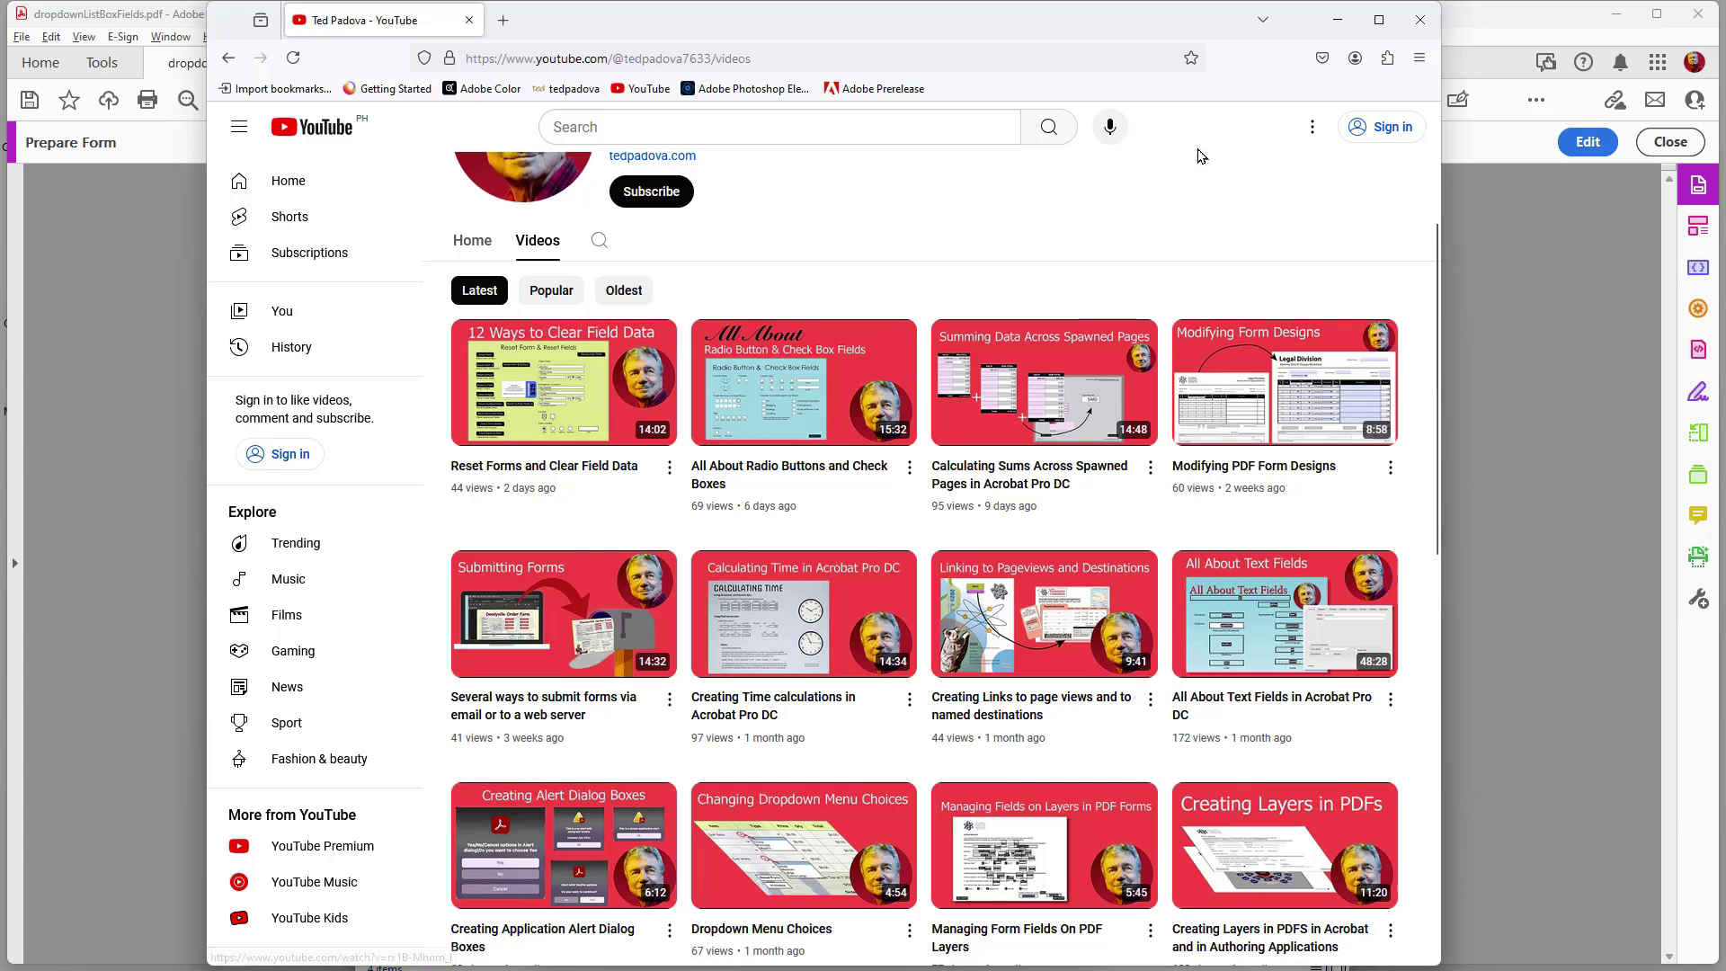
{"action": "left_click", "coordinate": [1417, 20]}
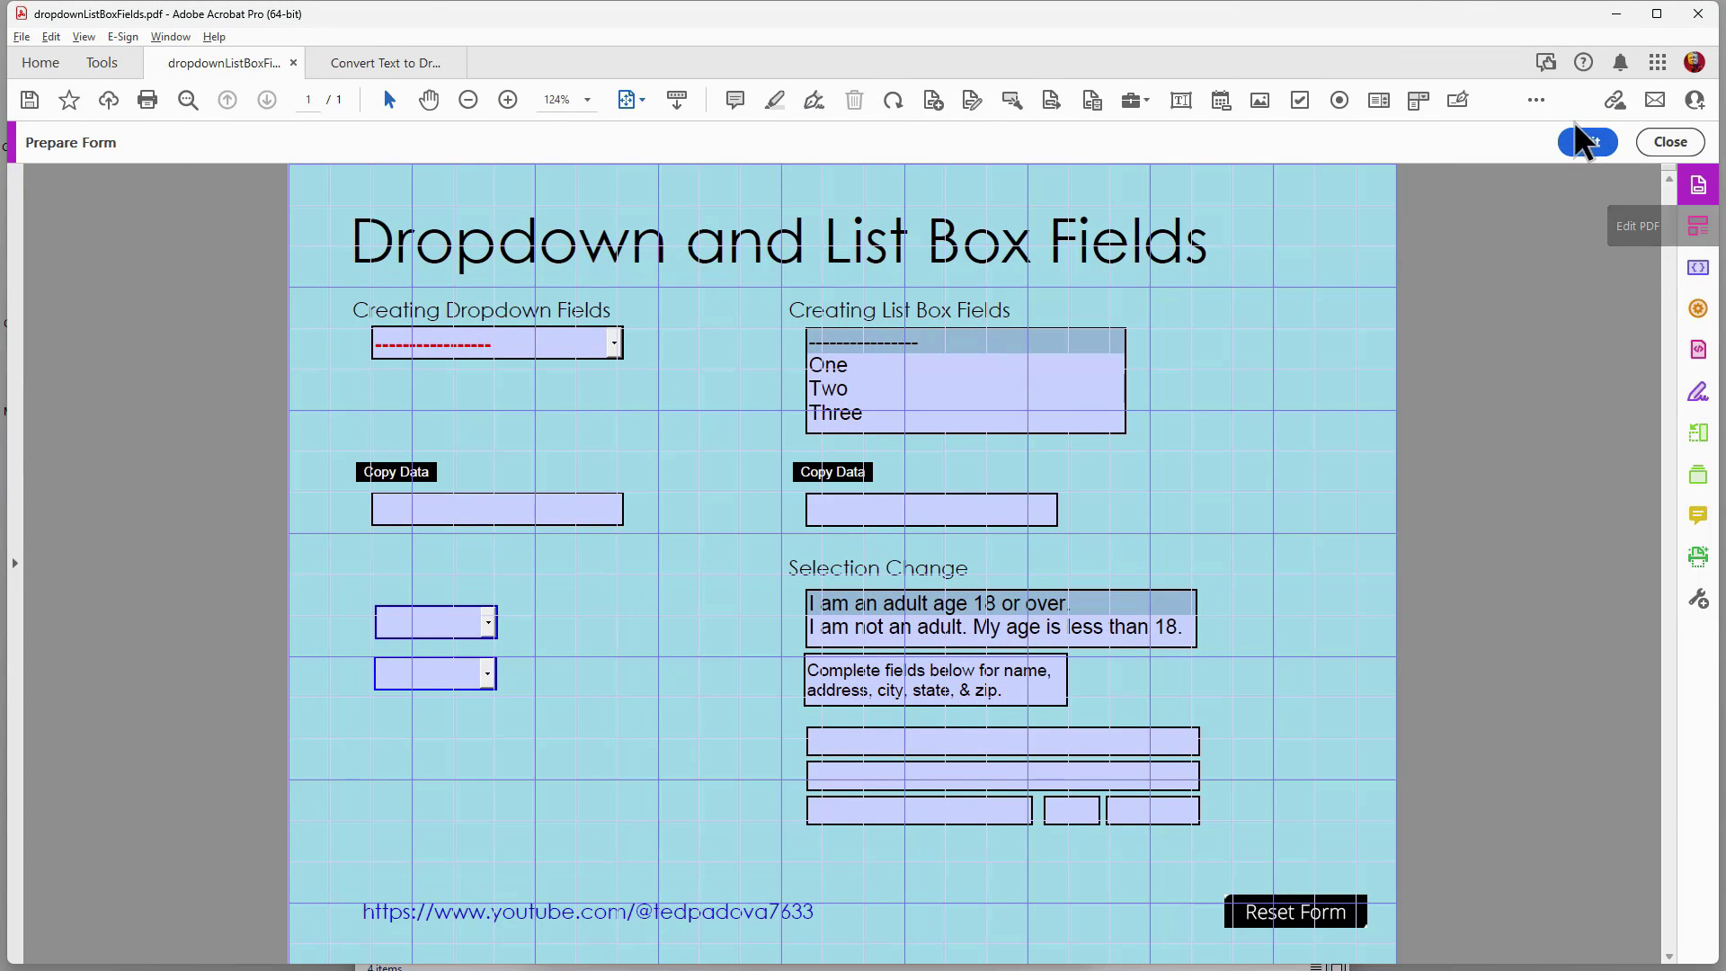
In myField's Options, add item One with export value 1.
{"action": "left_click", "coordinate": [1588, 142]}
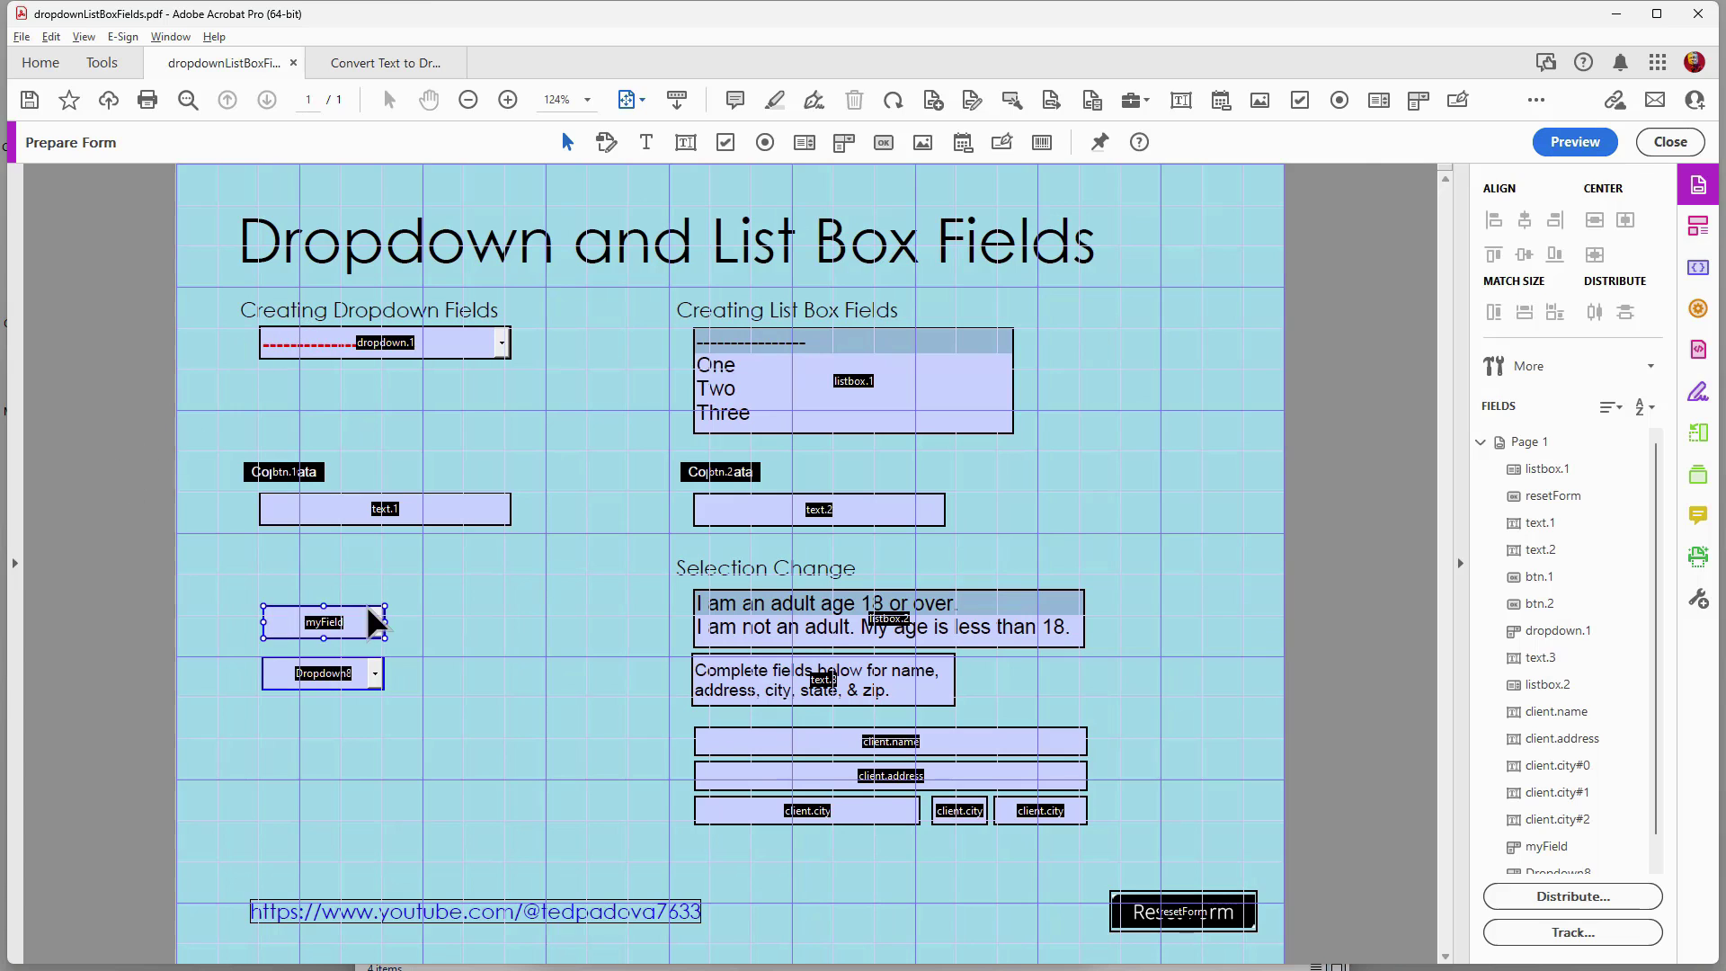
{"action": "double_click", "coordinate": [336, 623]}
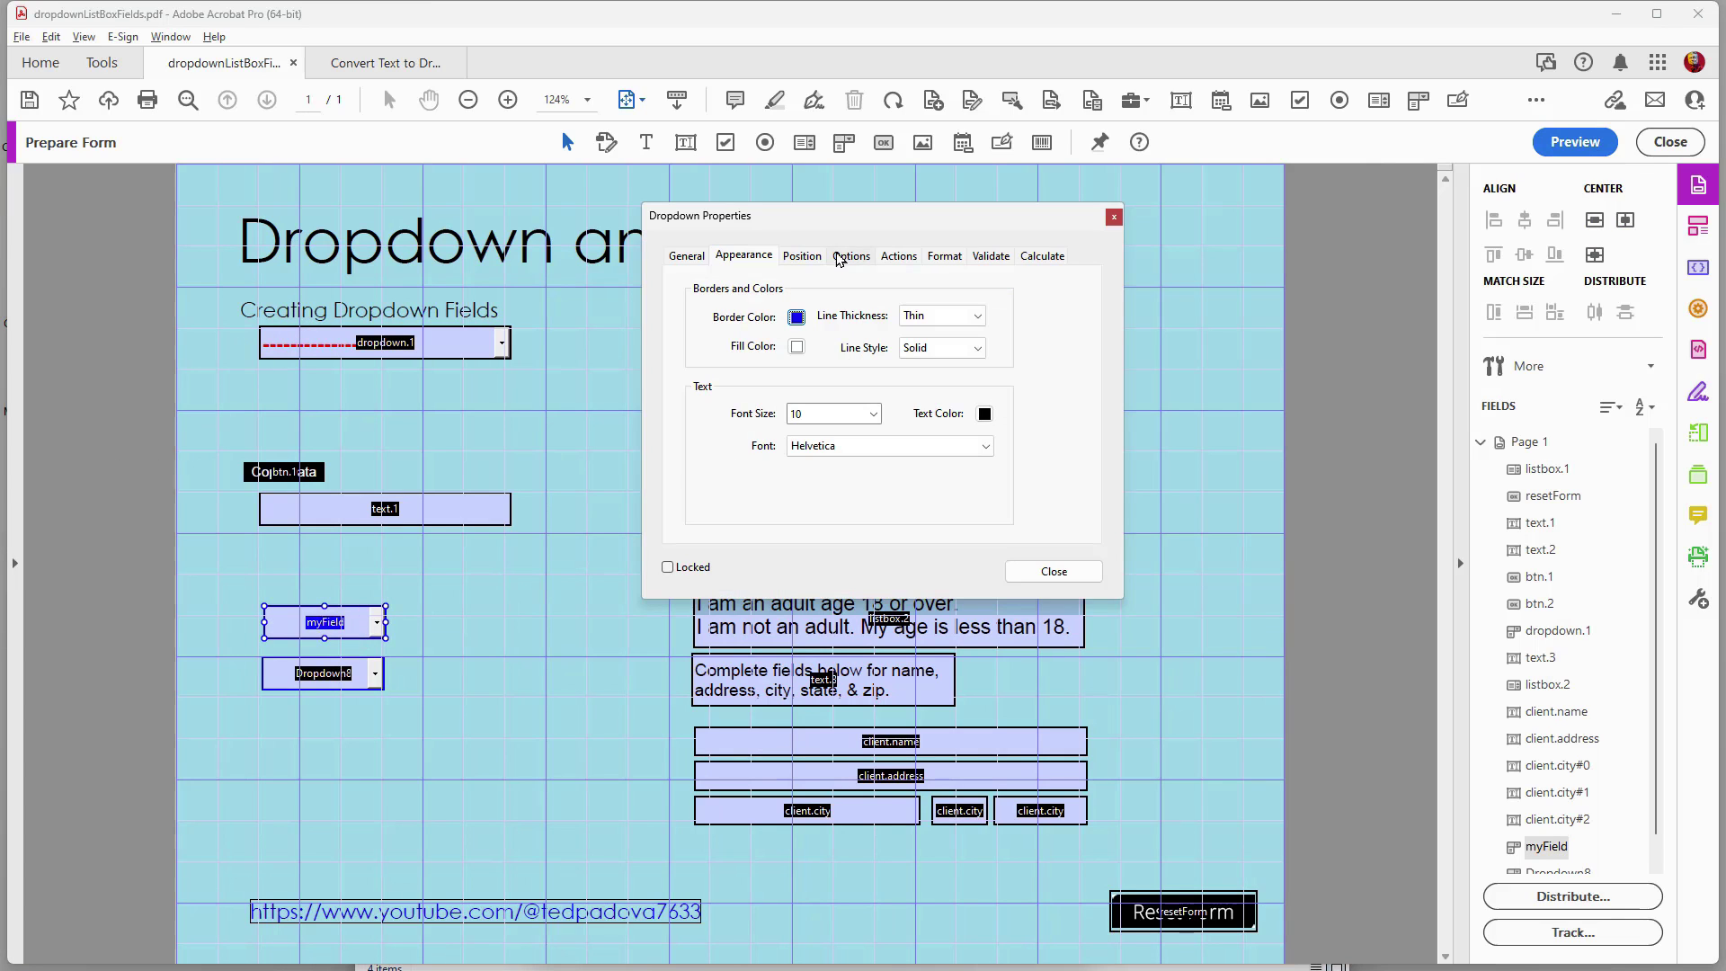
{"action": "left_click", "coordinate": [865, 259]}
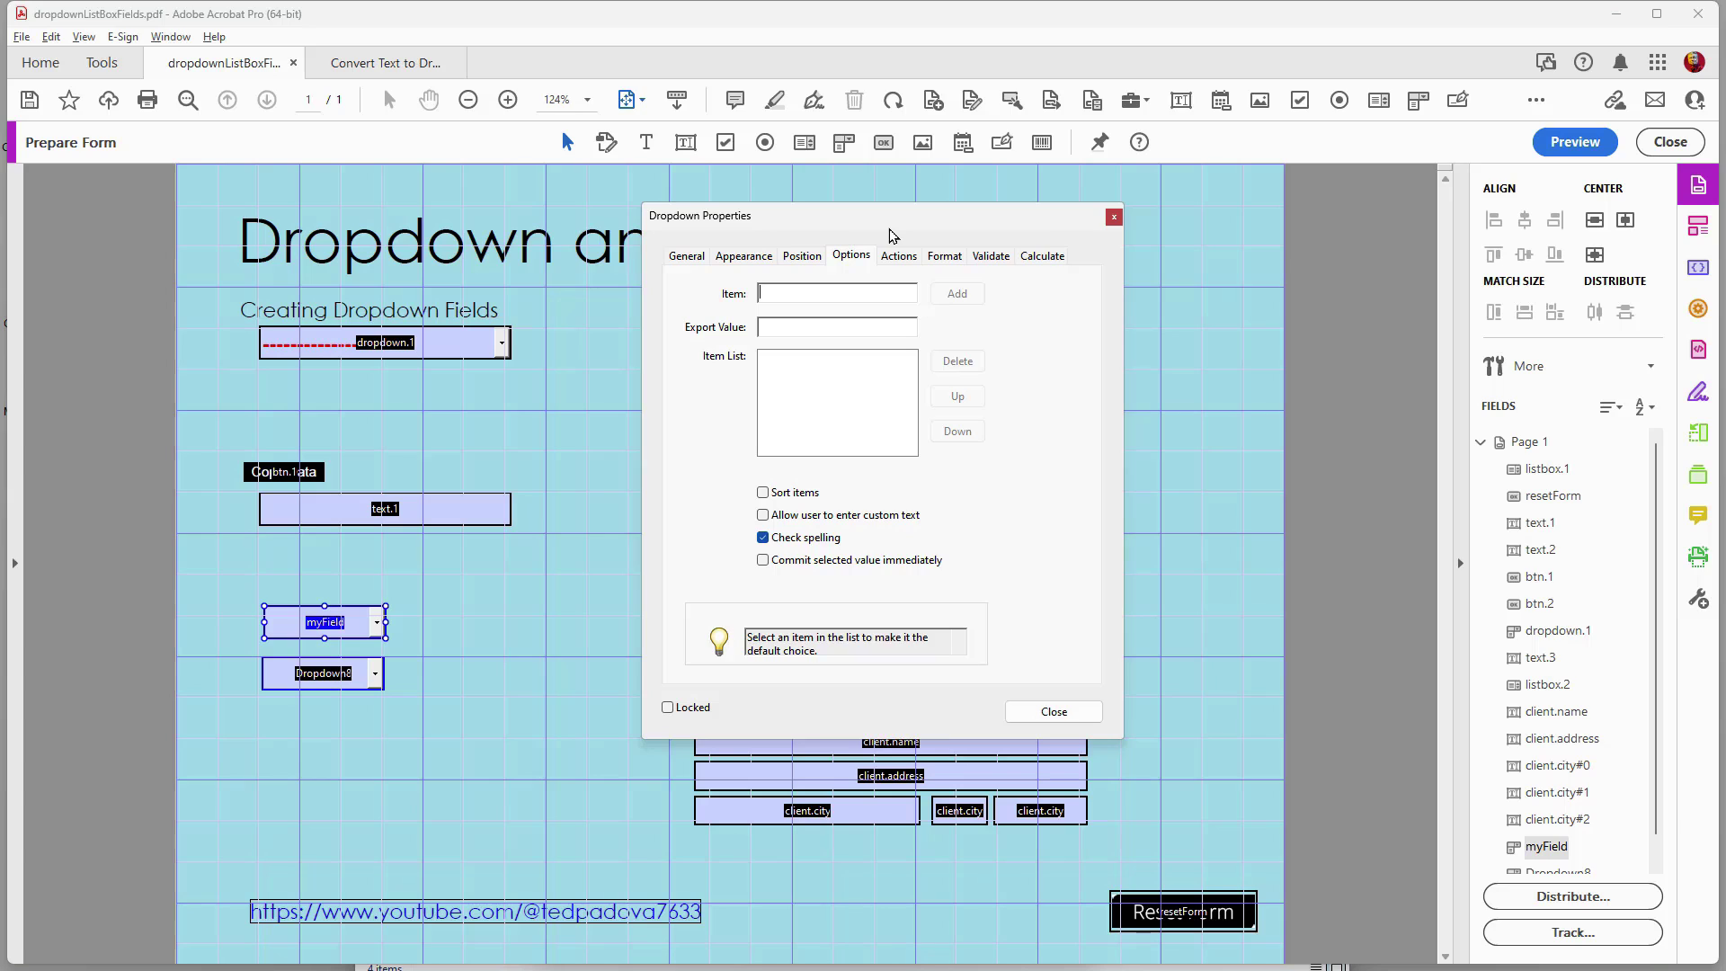
{"action": "type", "text": "One"}
{"action": "left_click", "coordinate": [777, 325]}
{"action": "type", "text": "1"}
{"action": "left_click", "coordinate": [955, 294]}
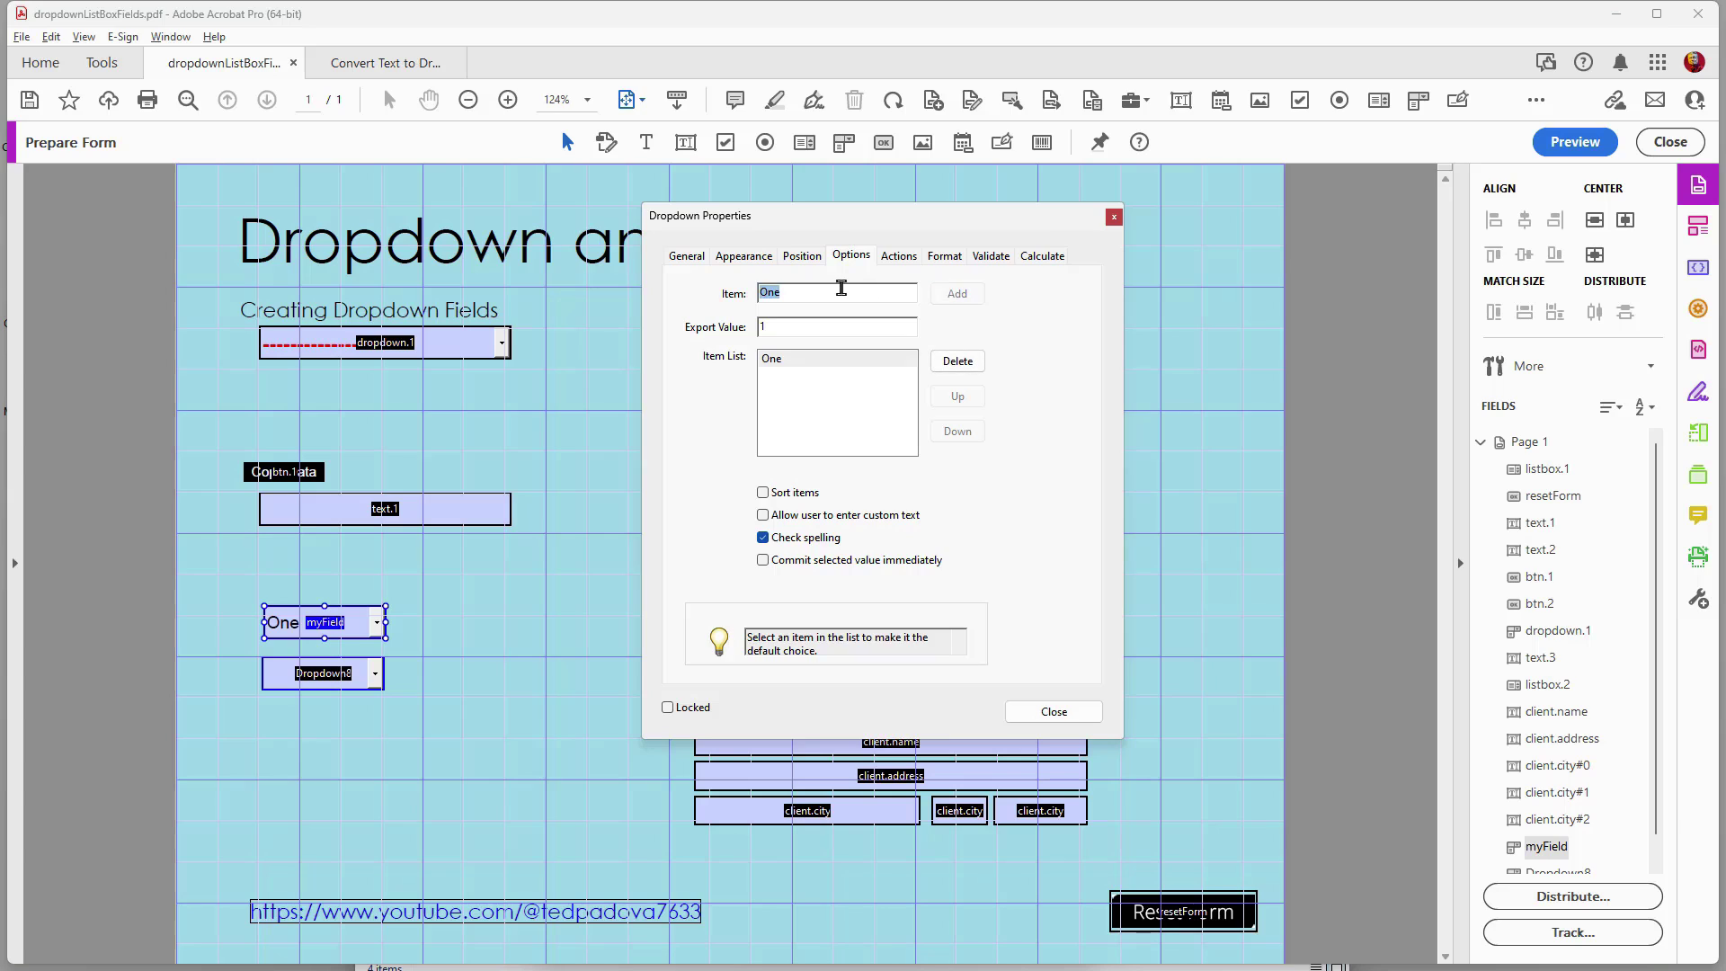
Add items two (export value 2) and three, then enter '----------' as the next item.
{"action": "type", "text": "two"}
{"action": "left_click", "coordinate": [814, 325]}
{"action": "type", "text": "2"}
{"action": "left_click", "coordinate": [958, 293]}
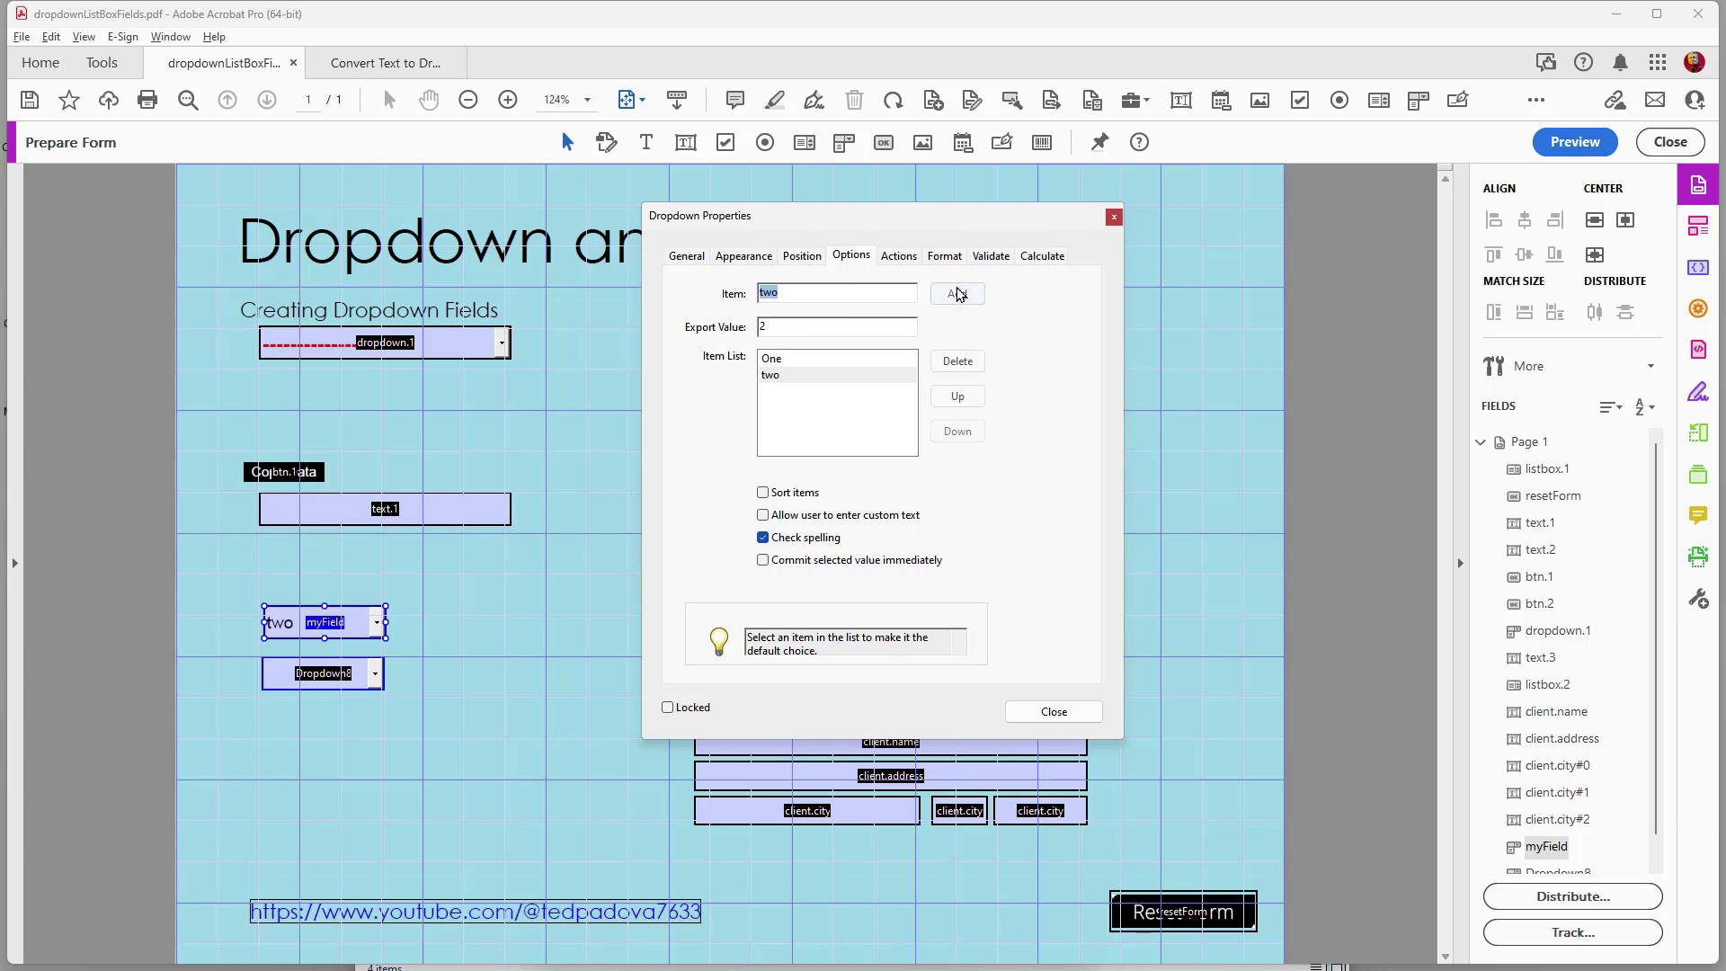
{"action": "type", "text": "three"}
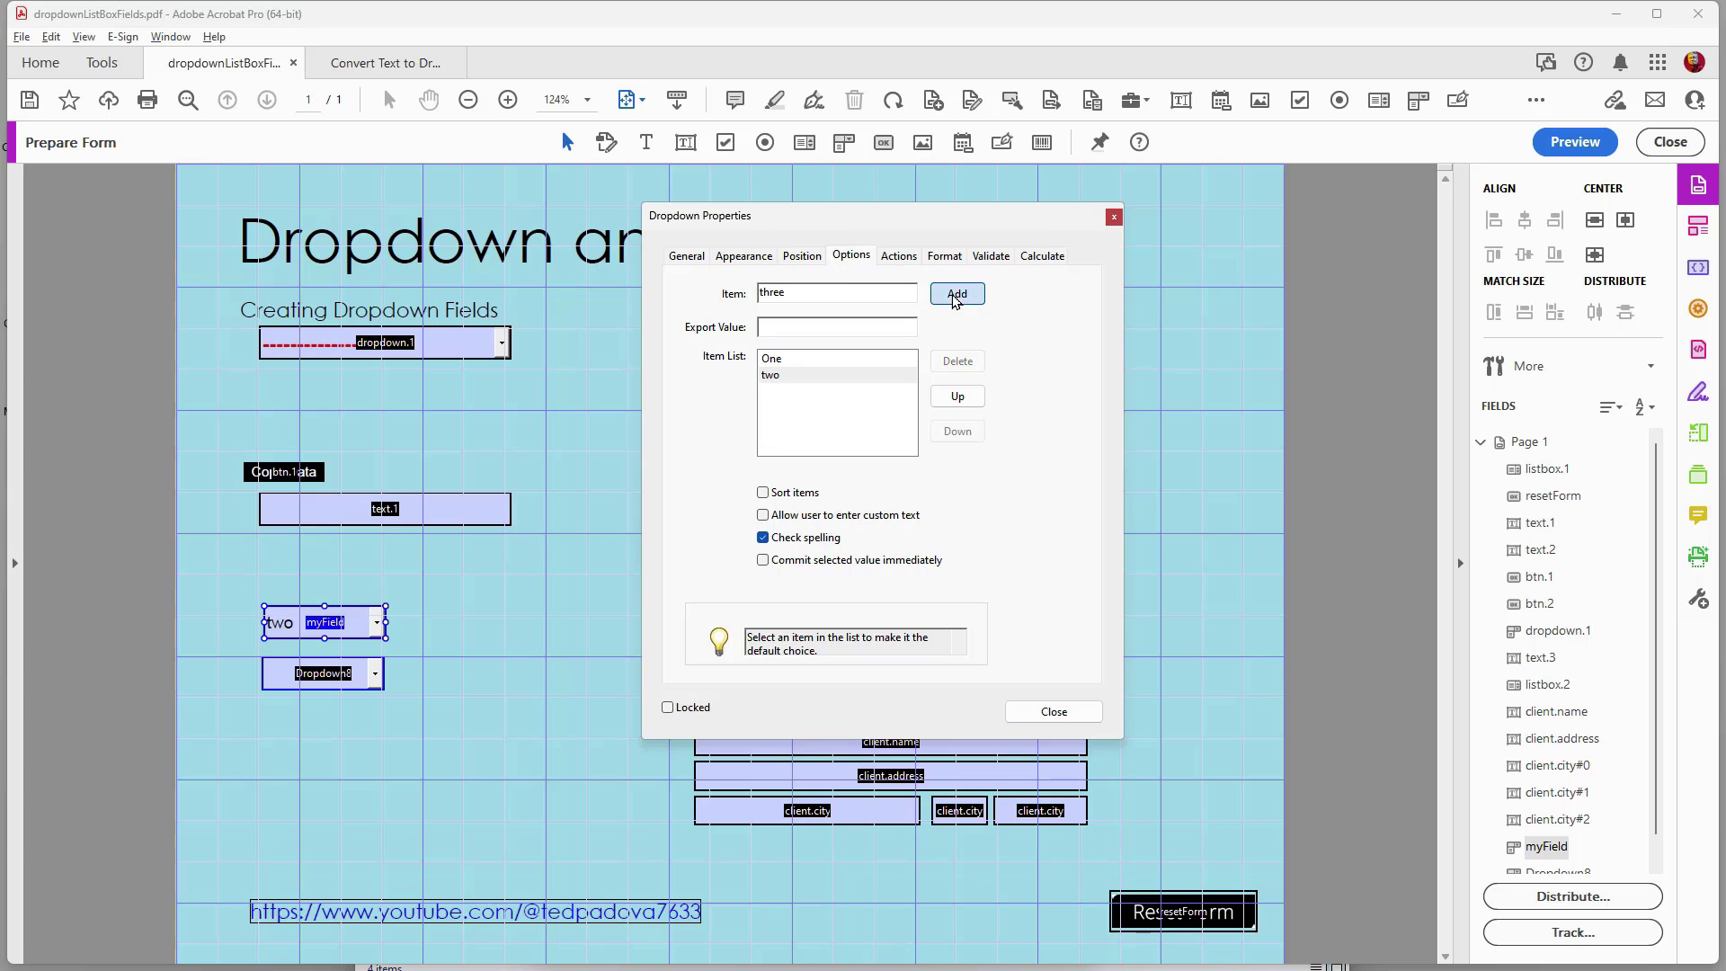
{"action": "left_click", "coordinate": [957, 295]}
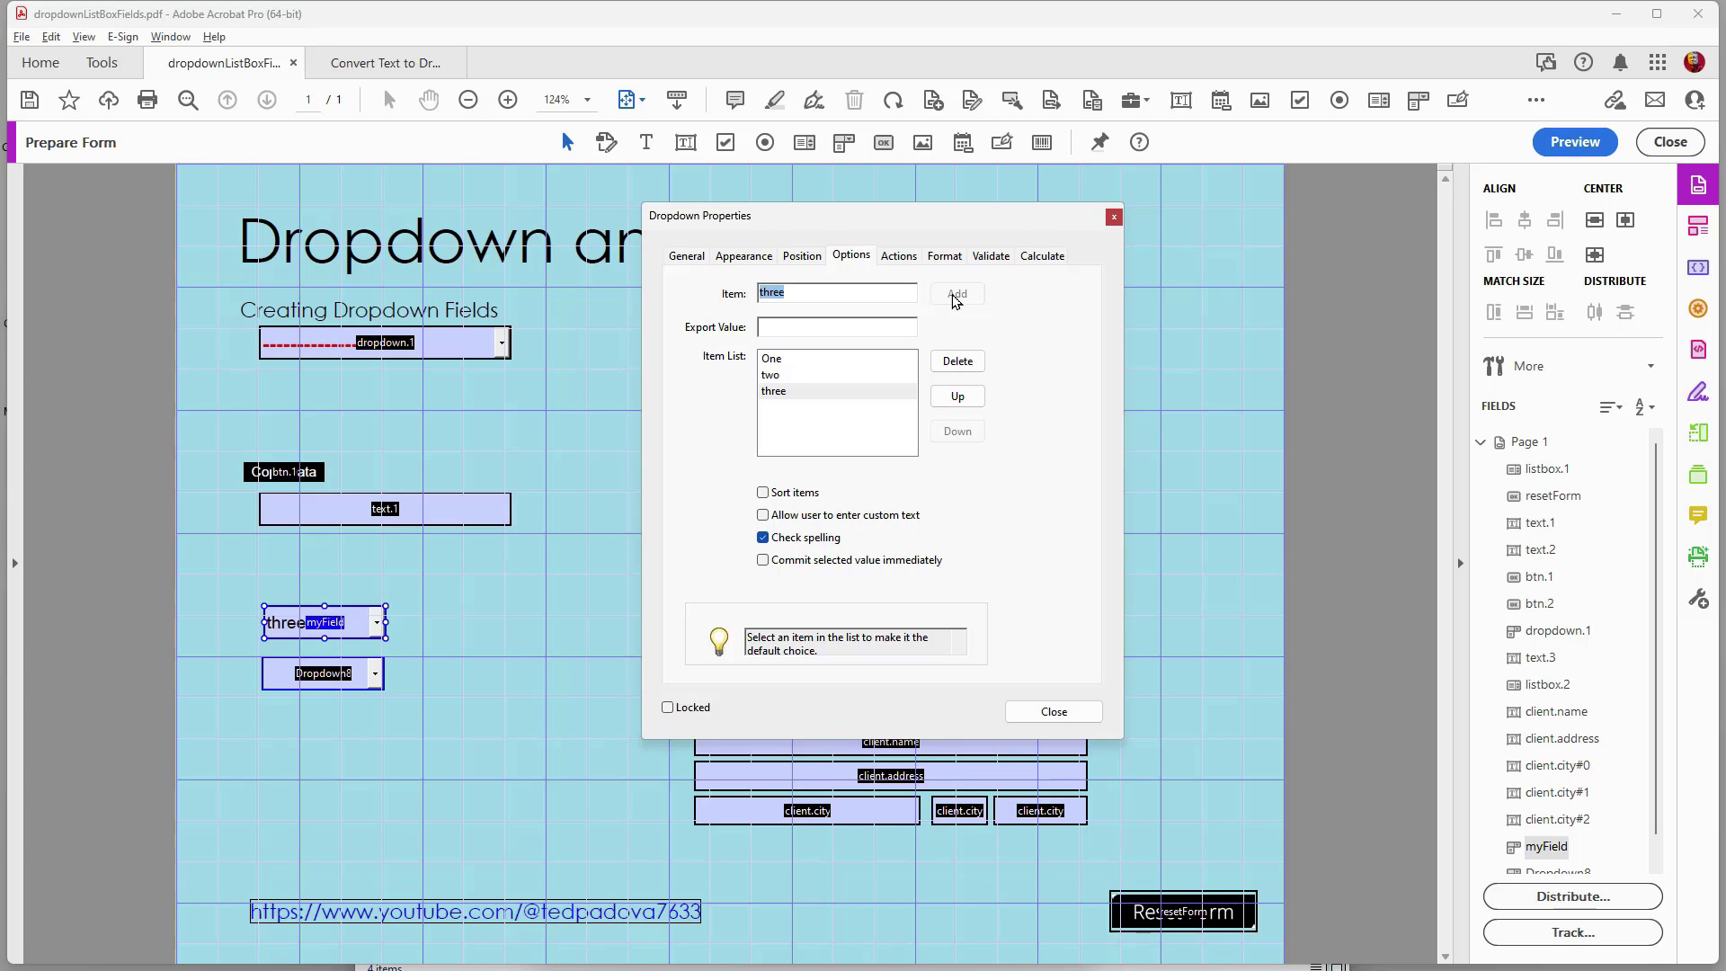
{"action": "type", "text": "---"}
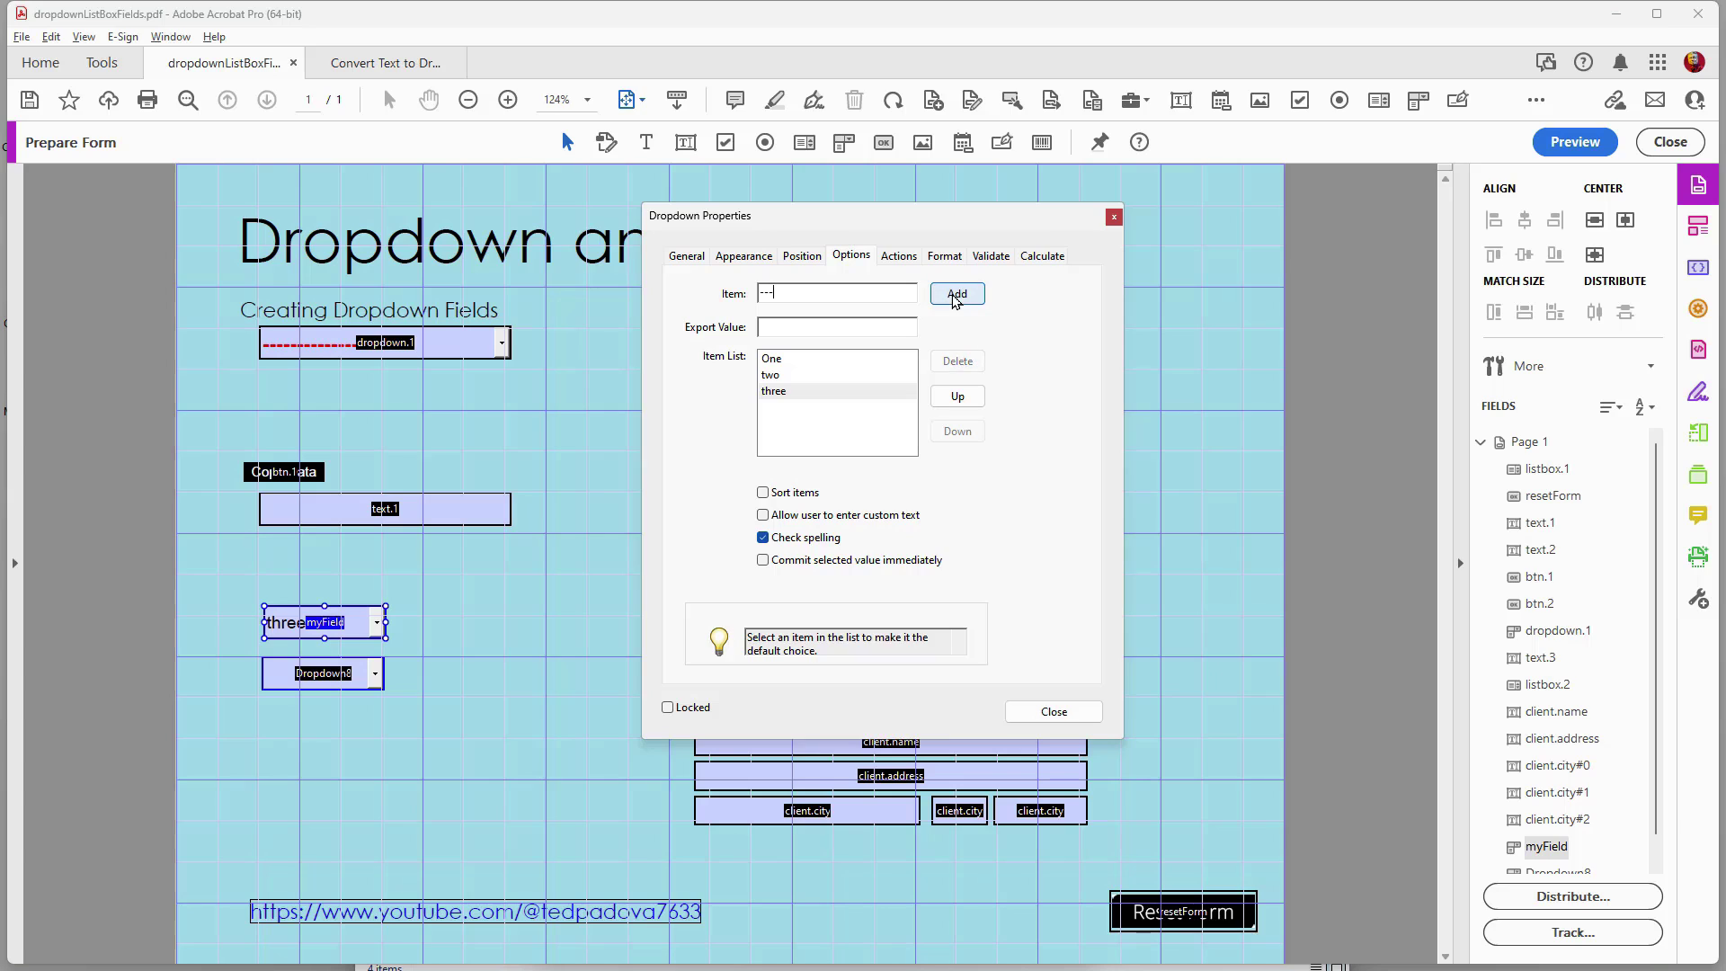
{"action": "type", "text": "-------"}
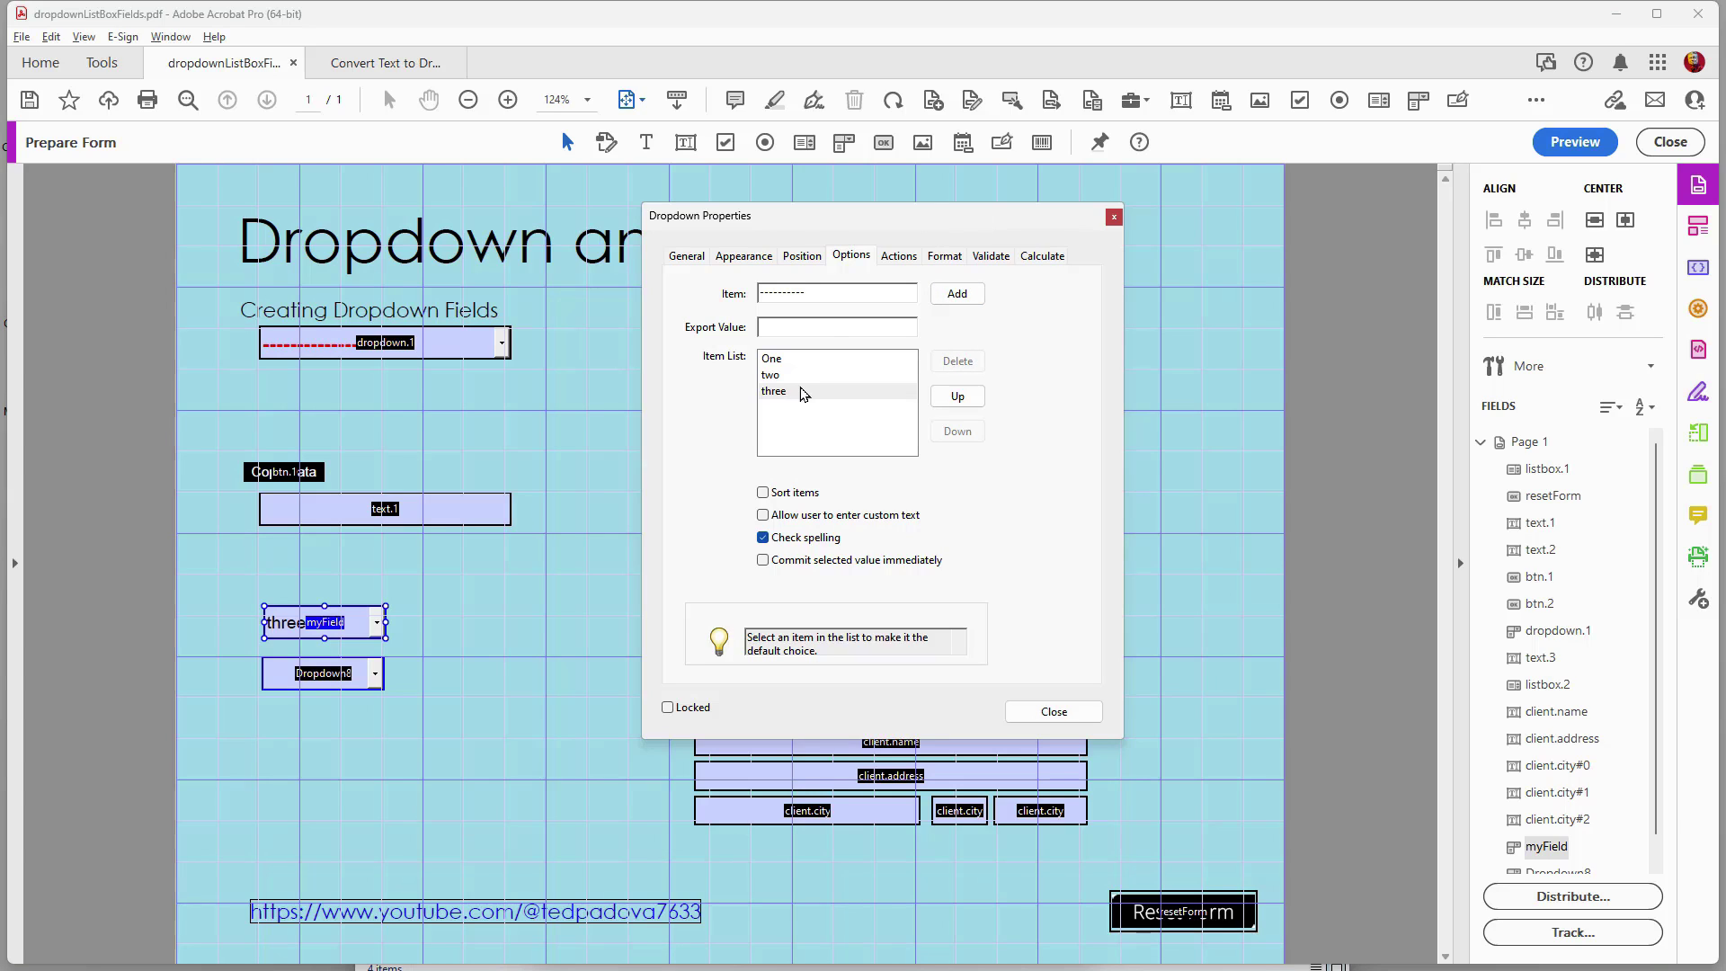
Add the dashed separator, move it to the top above One, two, three, and close.
{"action": "left_click", "coordinate": [959, 295]}
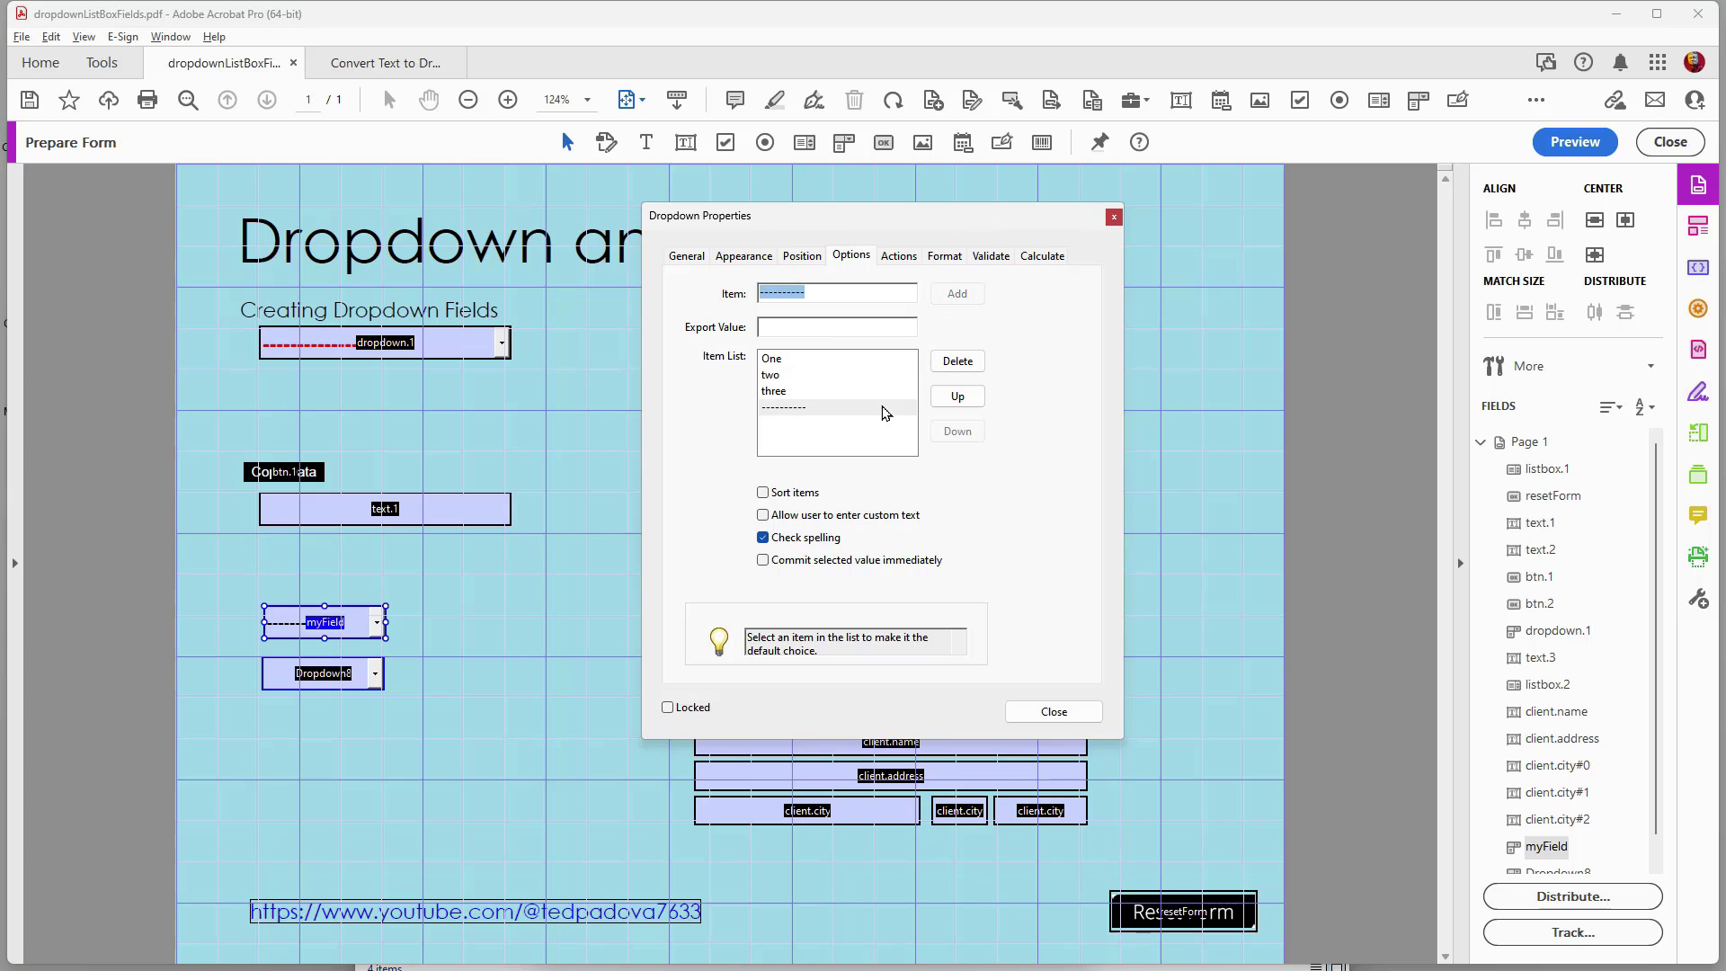
{"action": "left_click", "coordinate": [949, 395]}
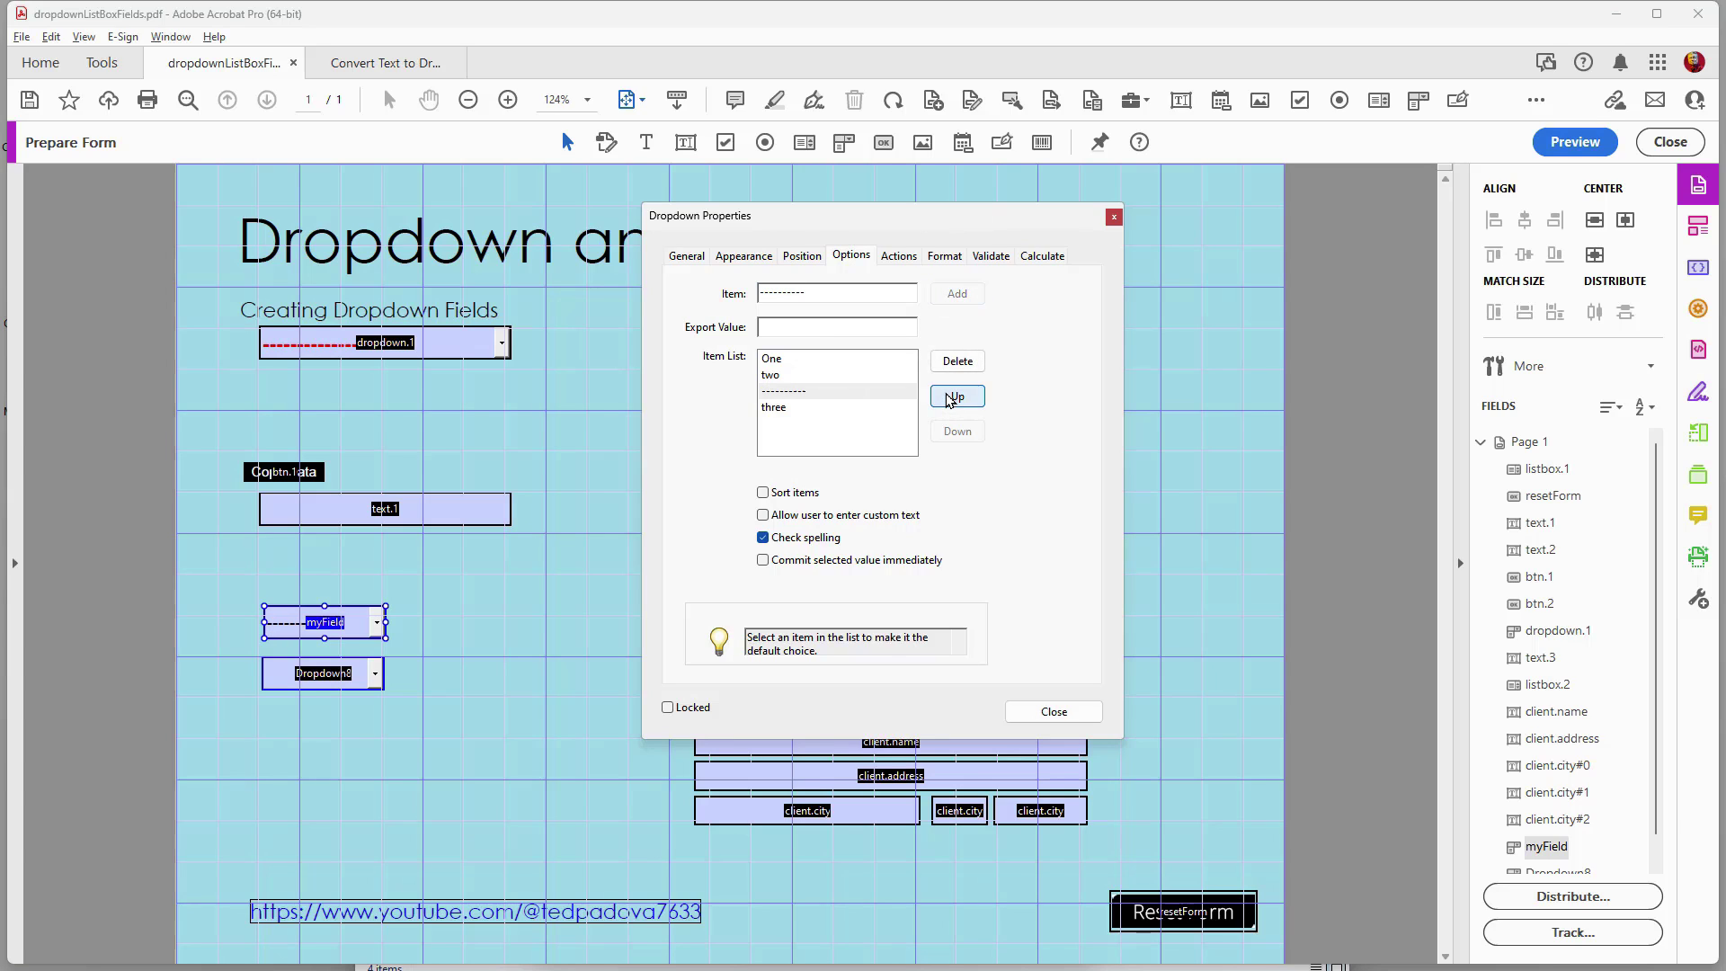
{"action": "left_click", "coordinate": [951, 395]}
{"action": "left_click", "coordinate": [953, 396]}
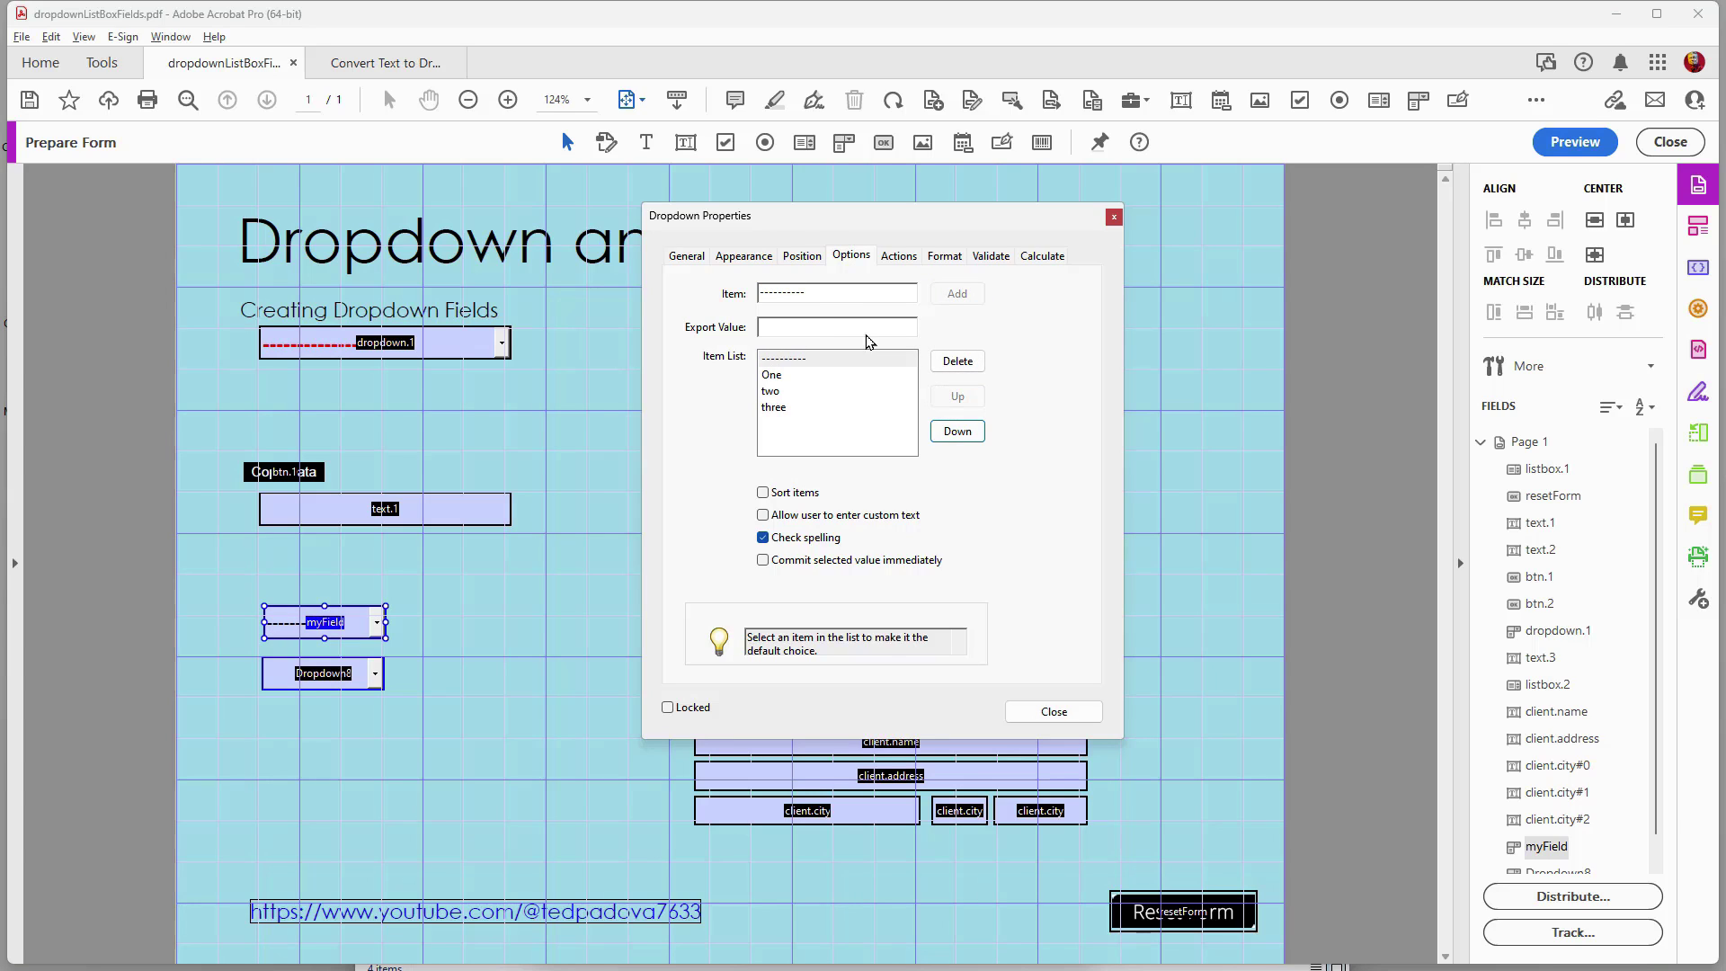
{"action": "left_click", "coordinate": [813, 360]}
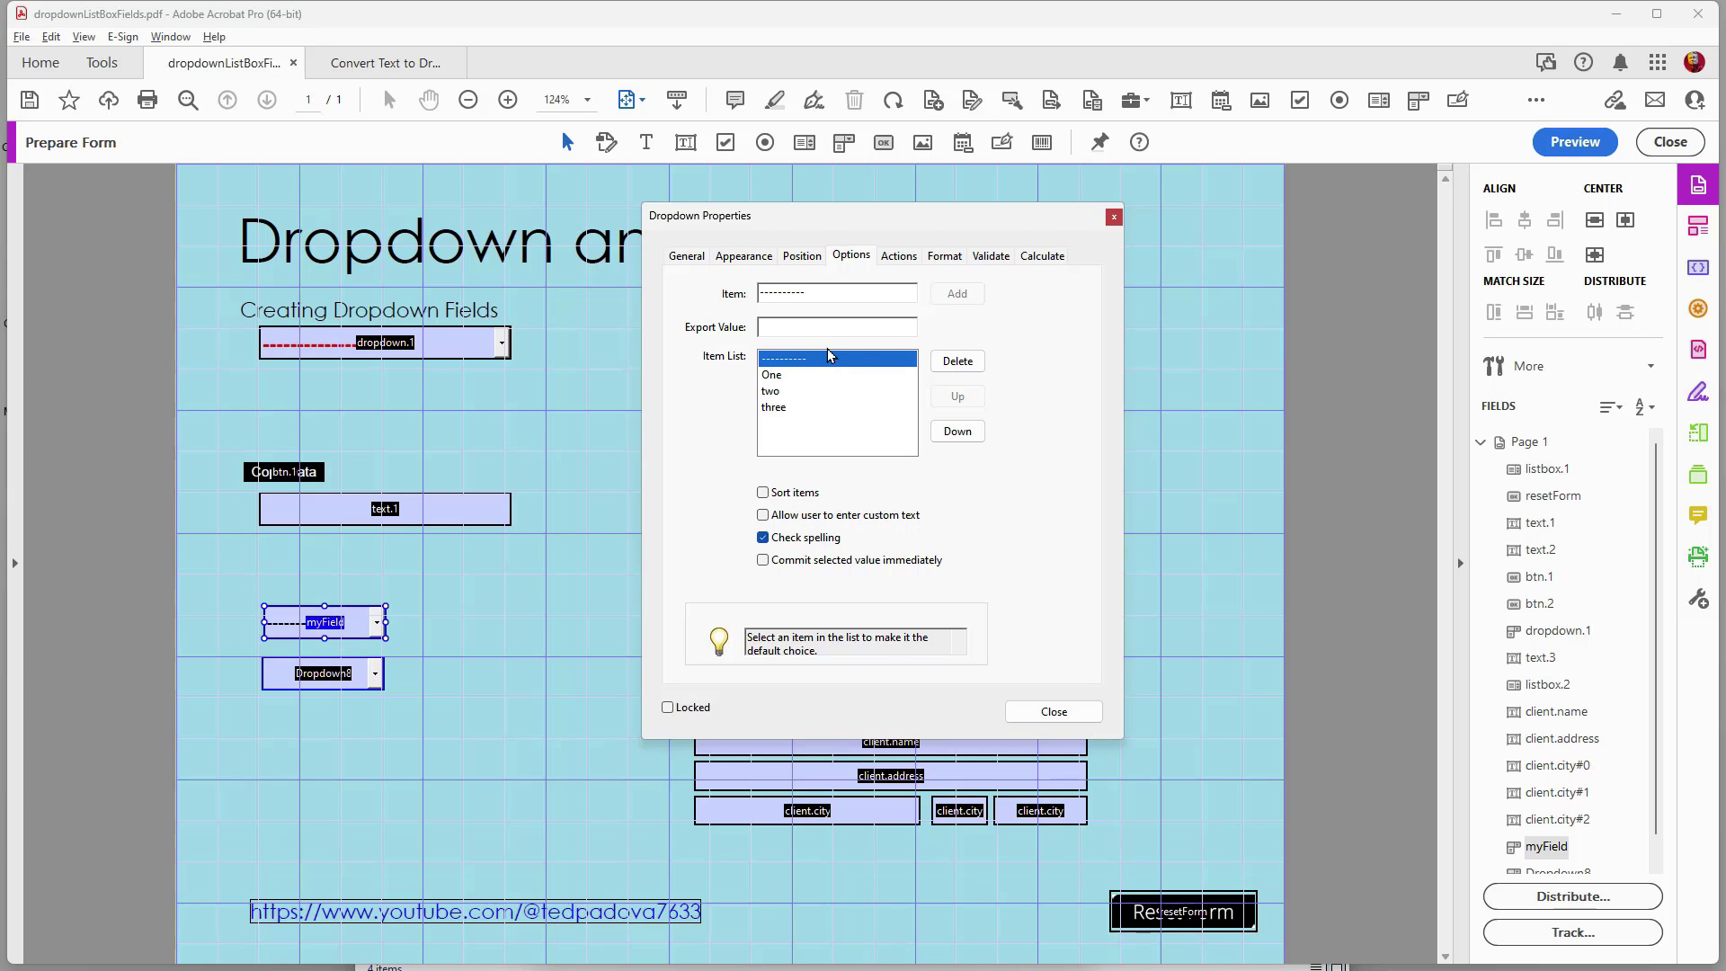
{"action": "left_click", "coordinate": [778, 408]}
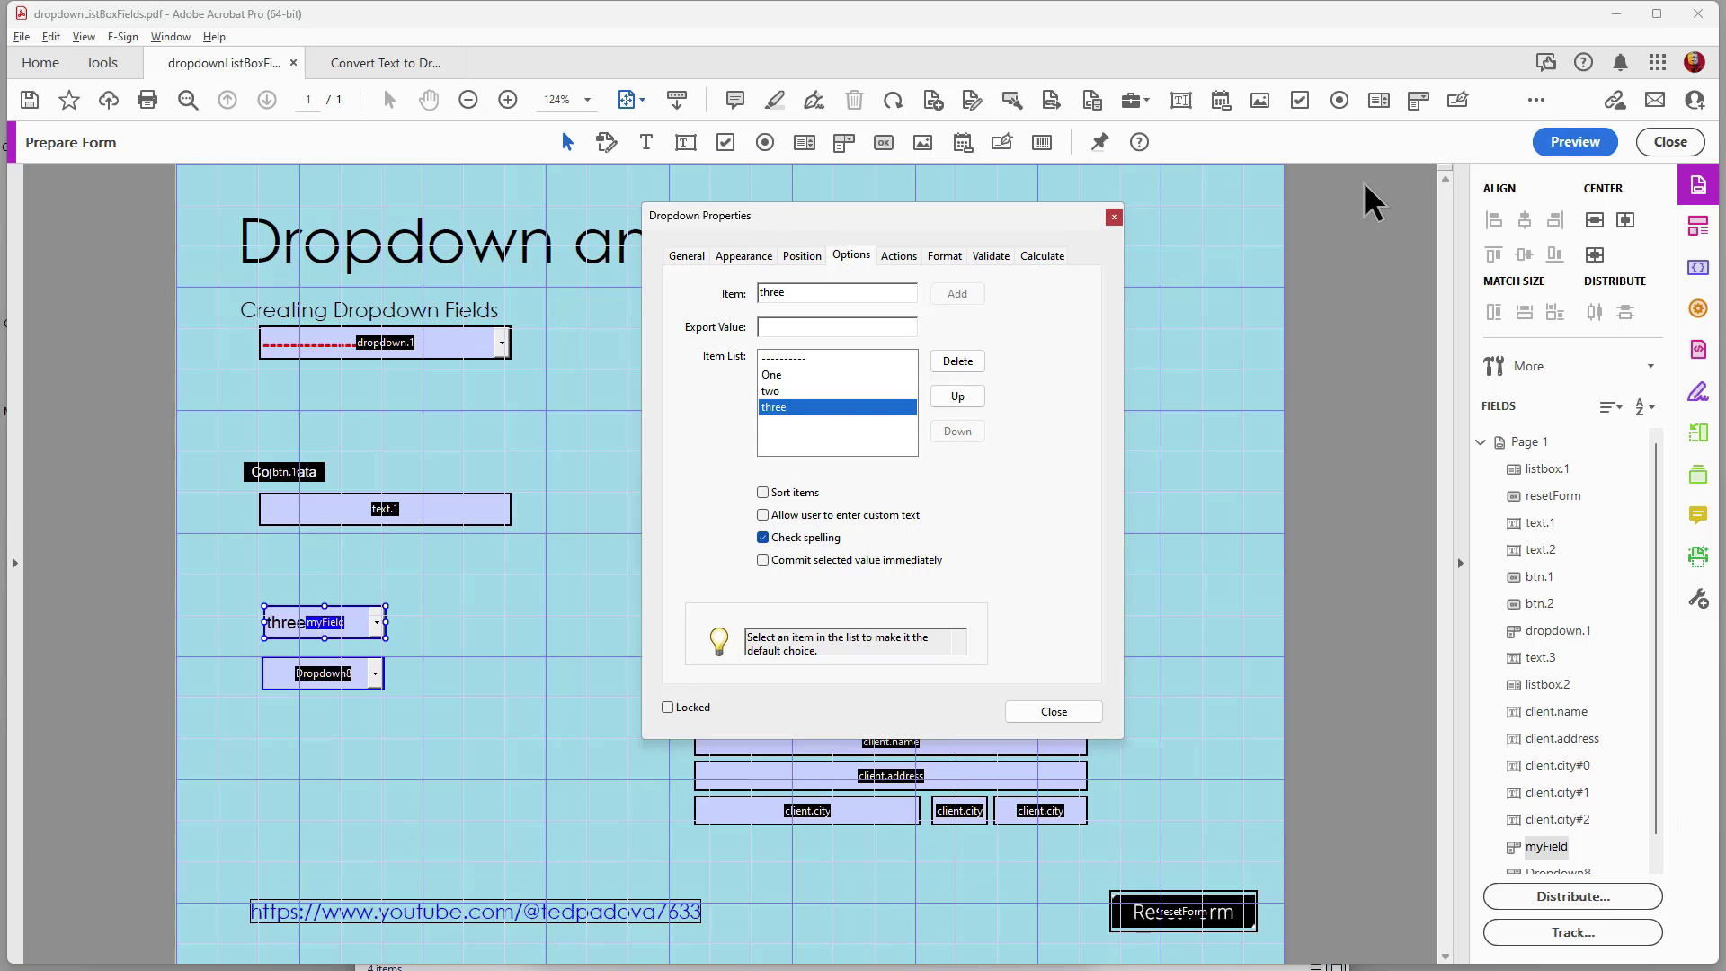
{"action": "left_click", "coordinate": [1113, 217]}
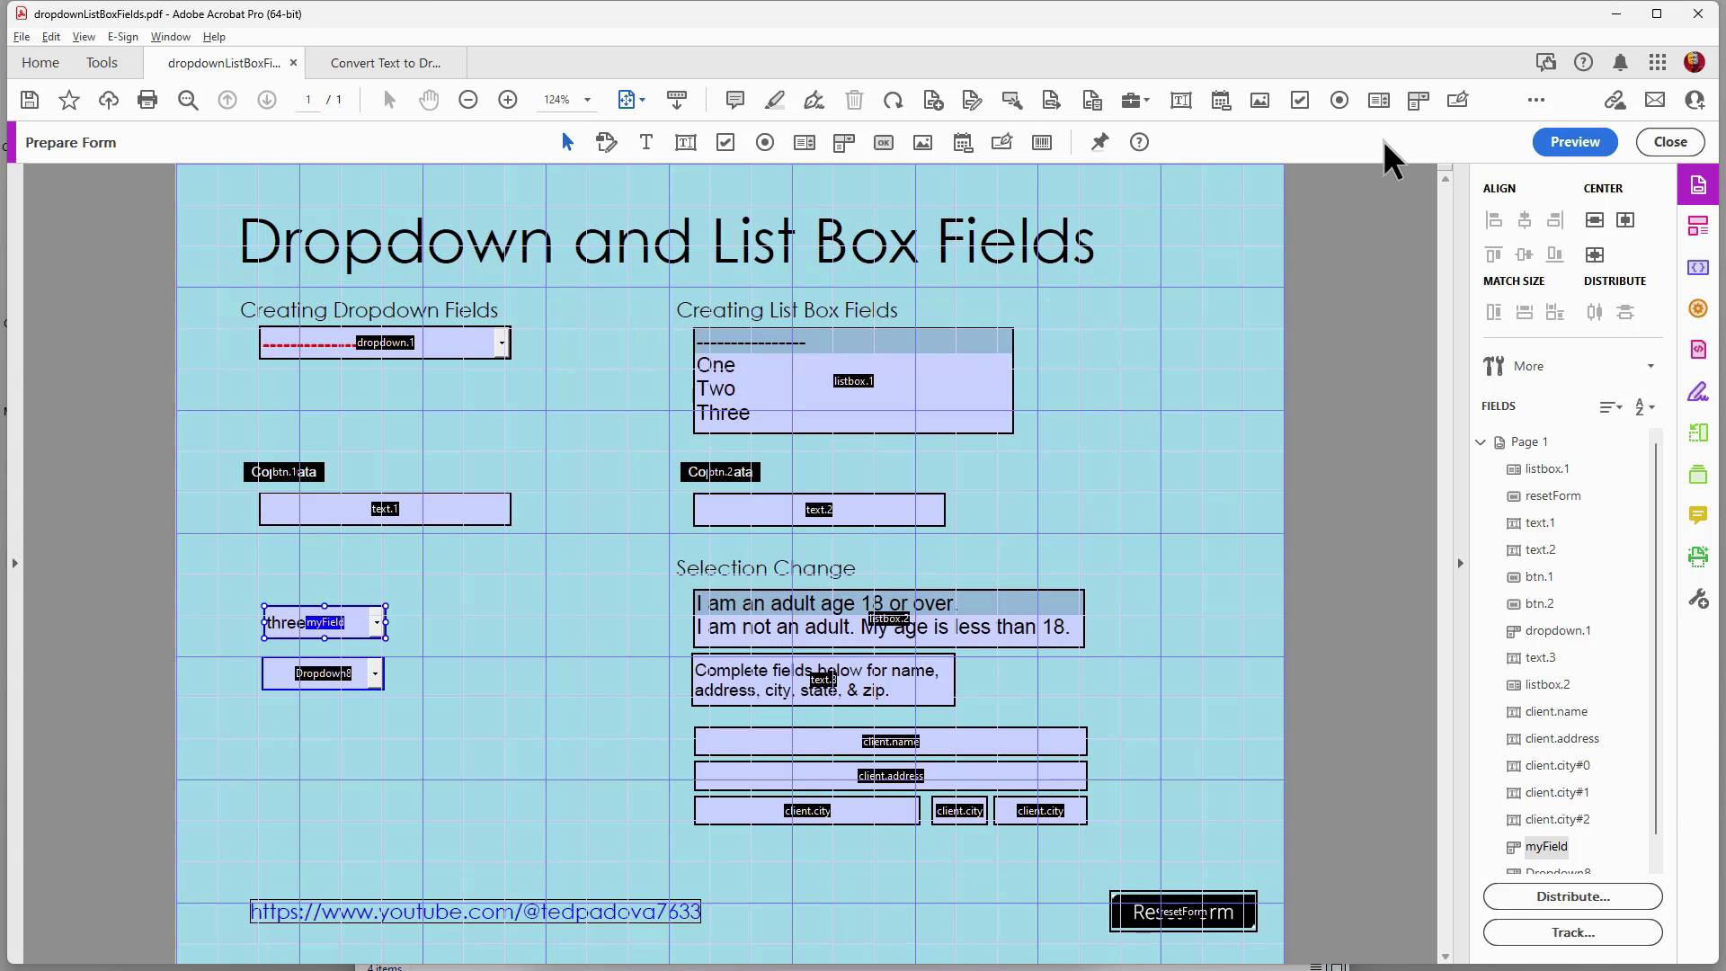
Make the dashed separator myField's default choice and verify it in preview.
{"action": "left_click", "coordinate": [1559, 140]}
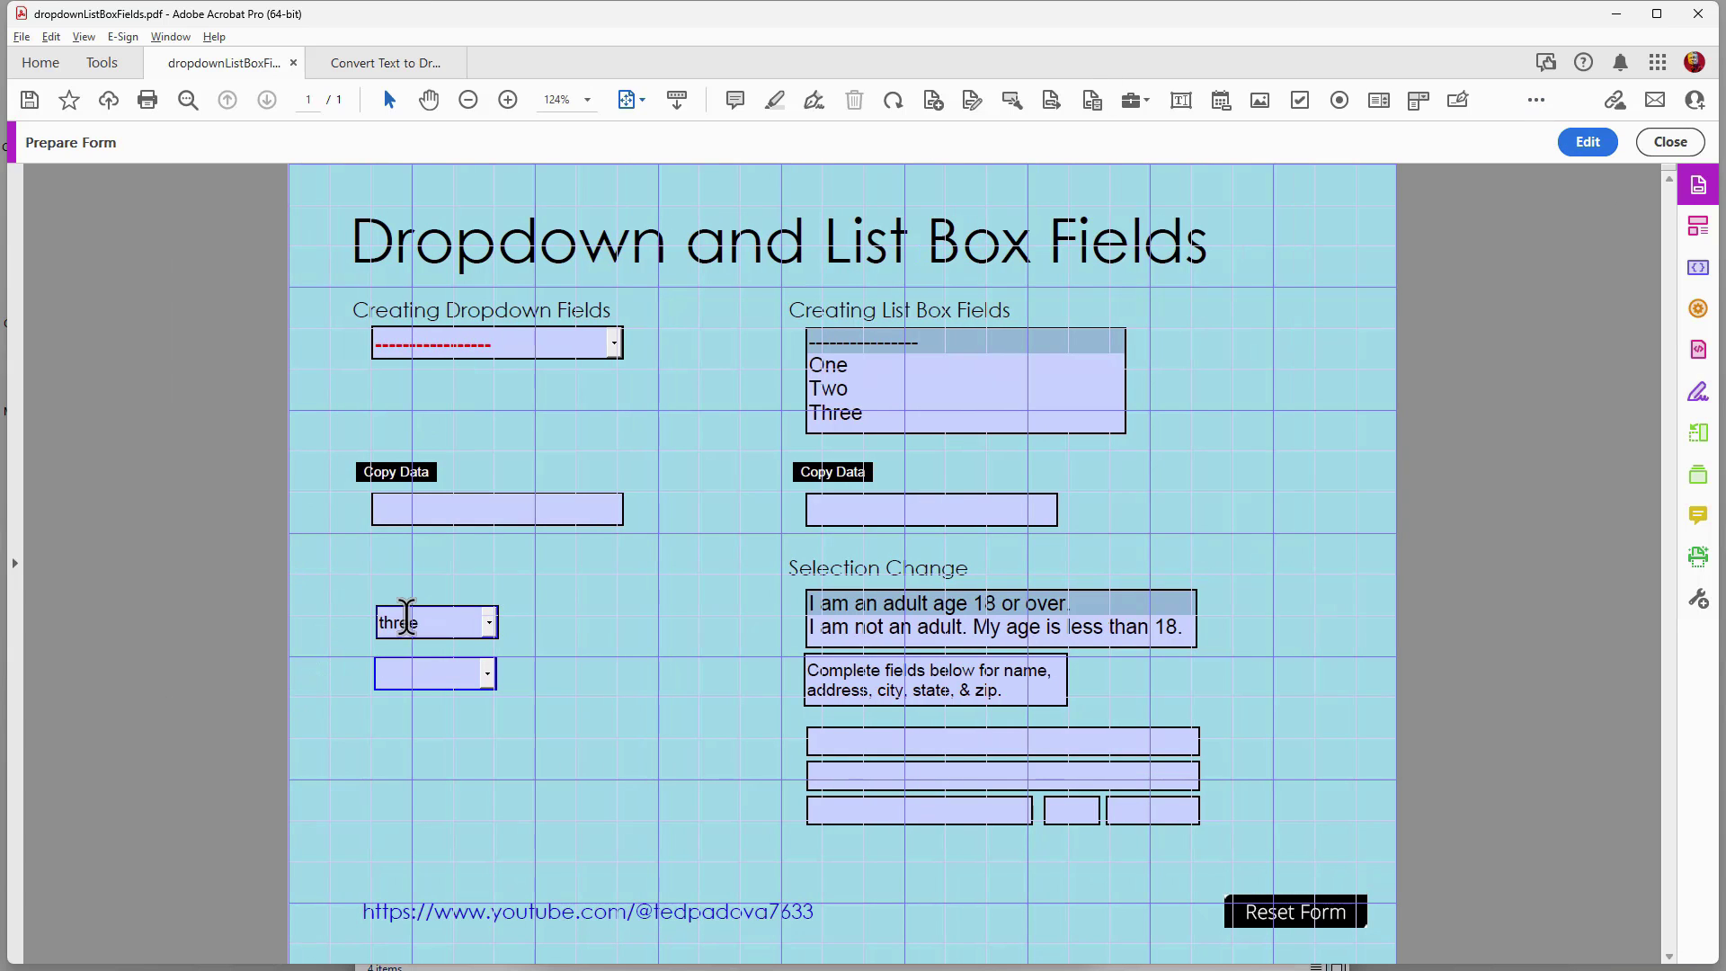
{"action": "left_click", "coordinate": [1587, 141]}
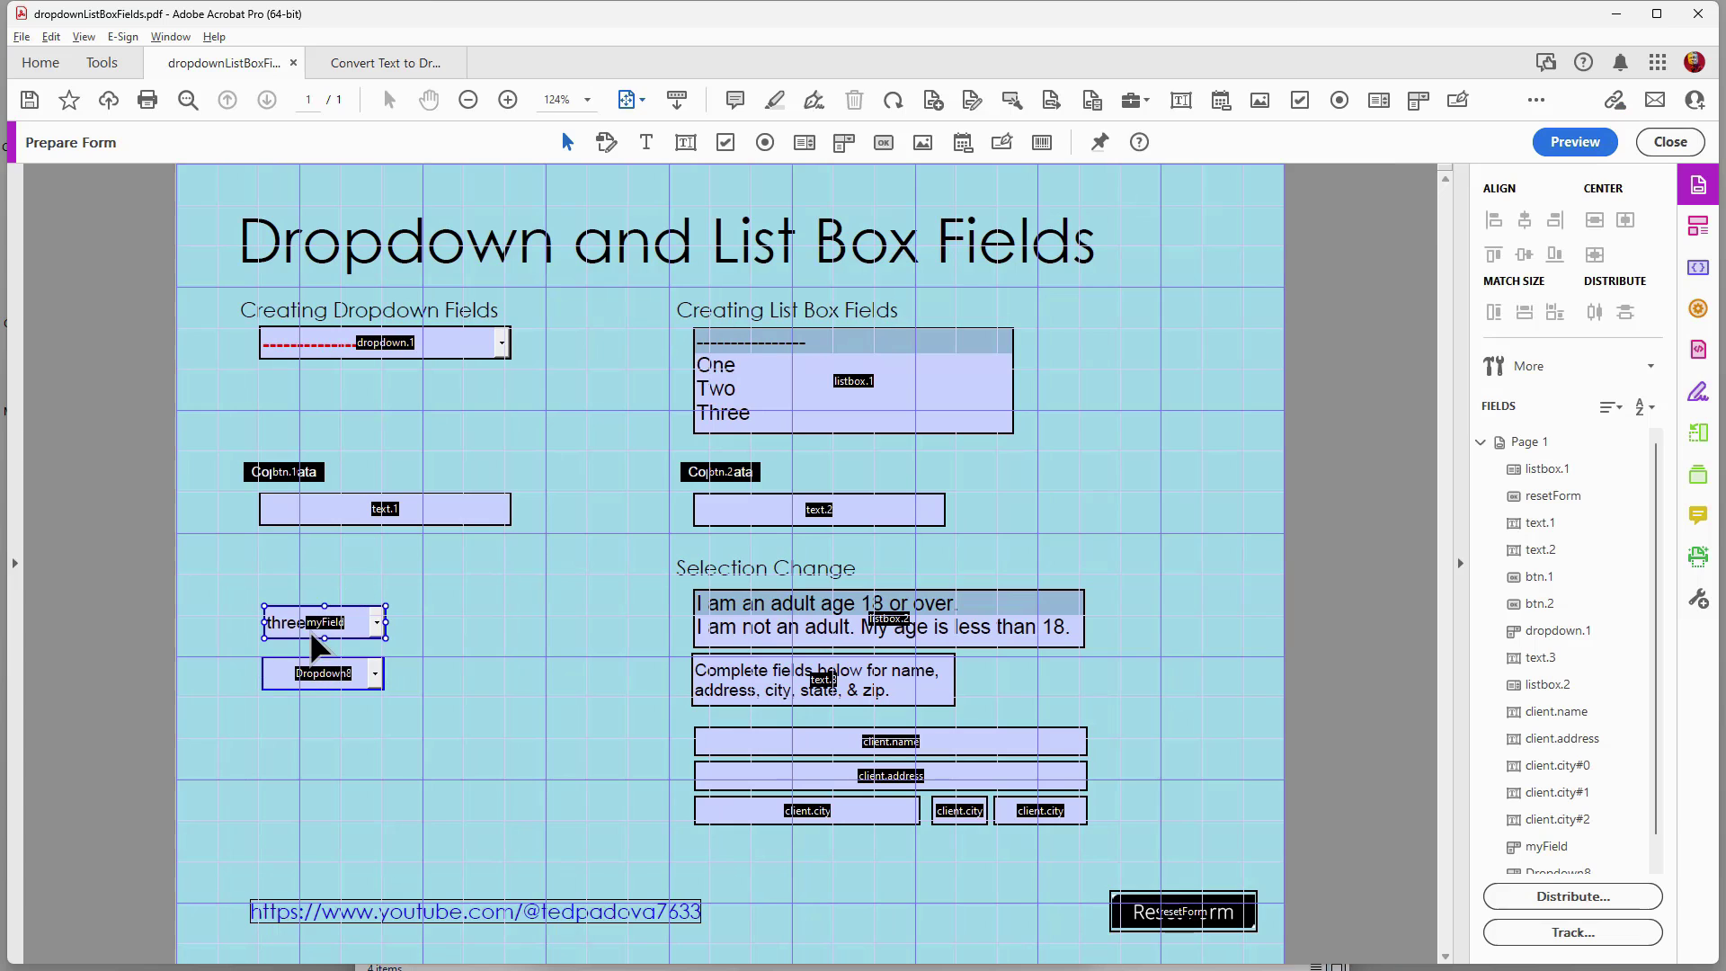
{"action": "double_click", "coordinate": [311, 629]}
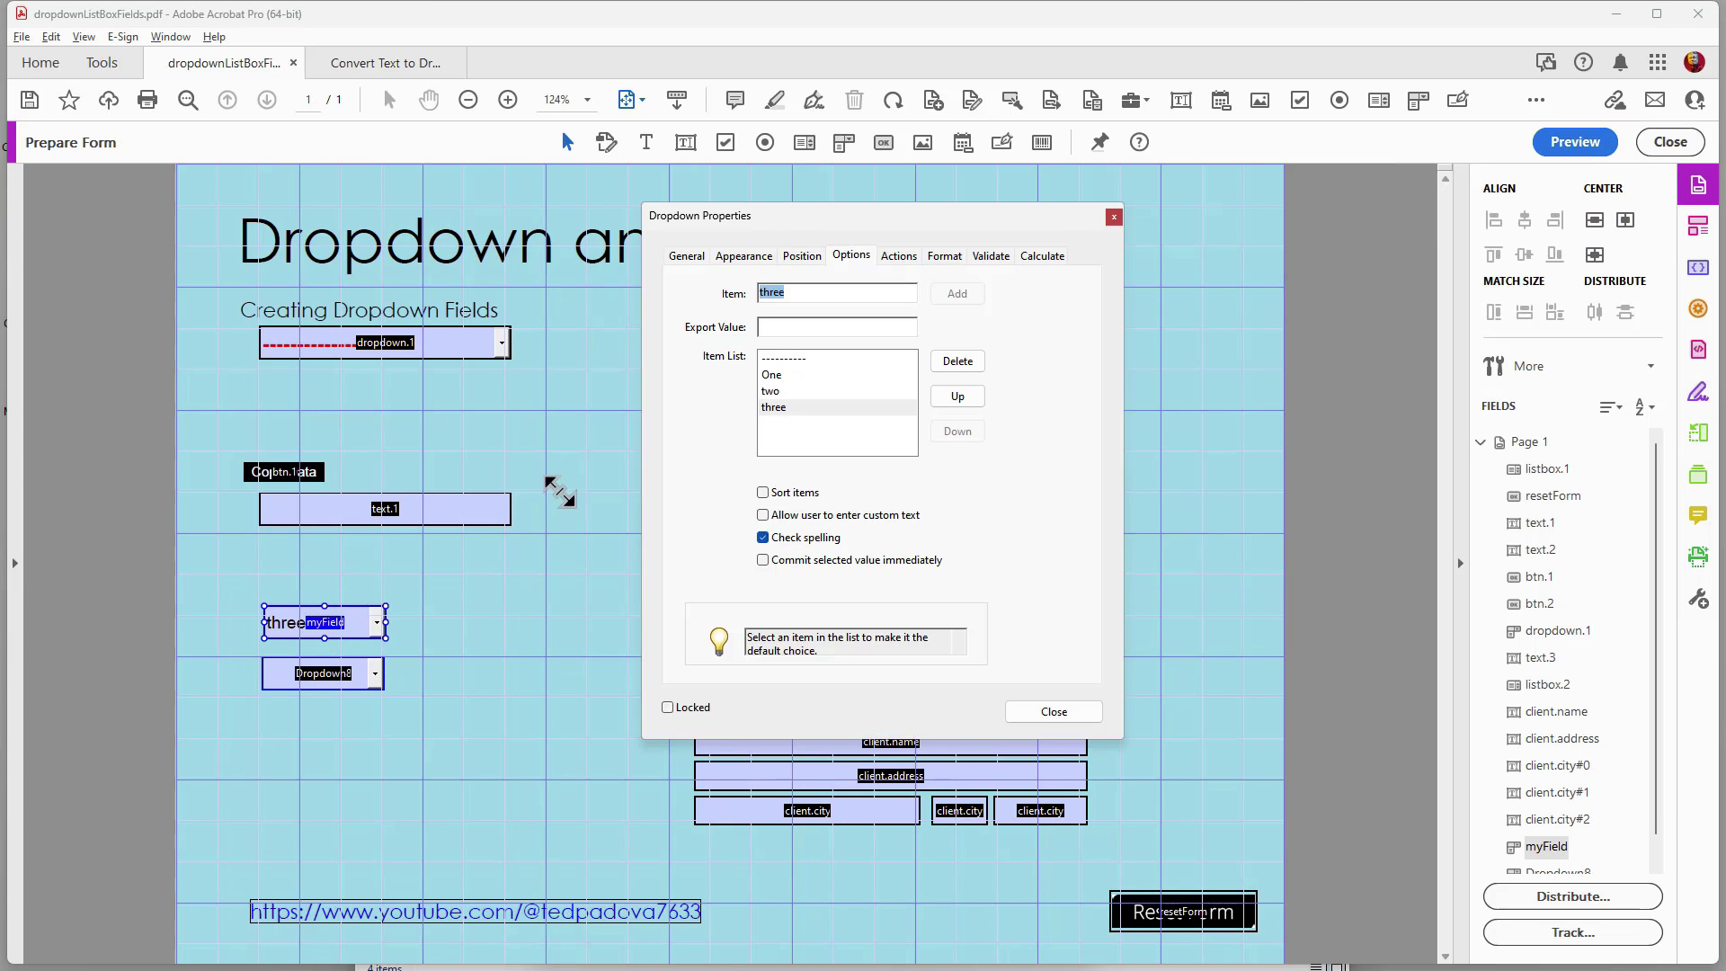
{"action": "left_click", "coordinate": [792, 361]}
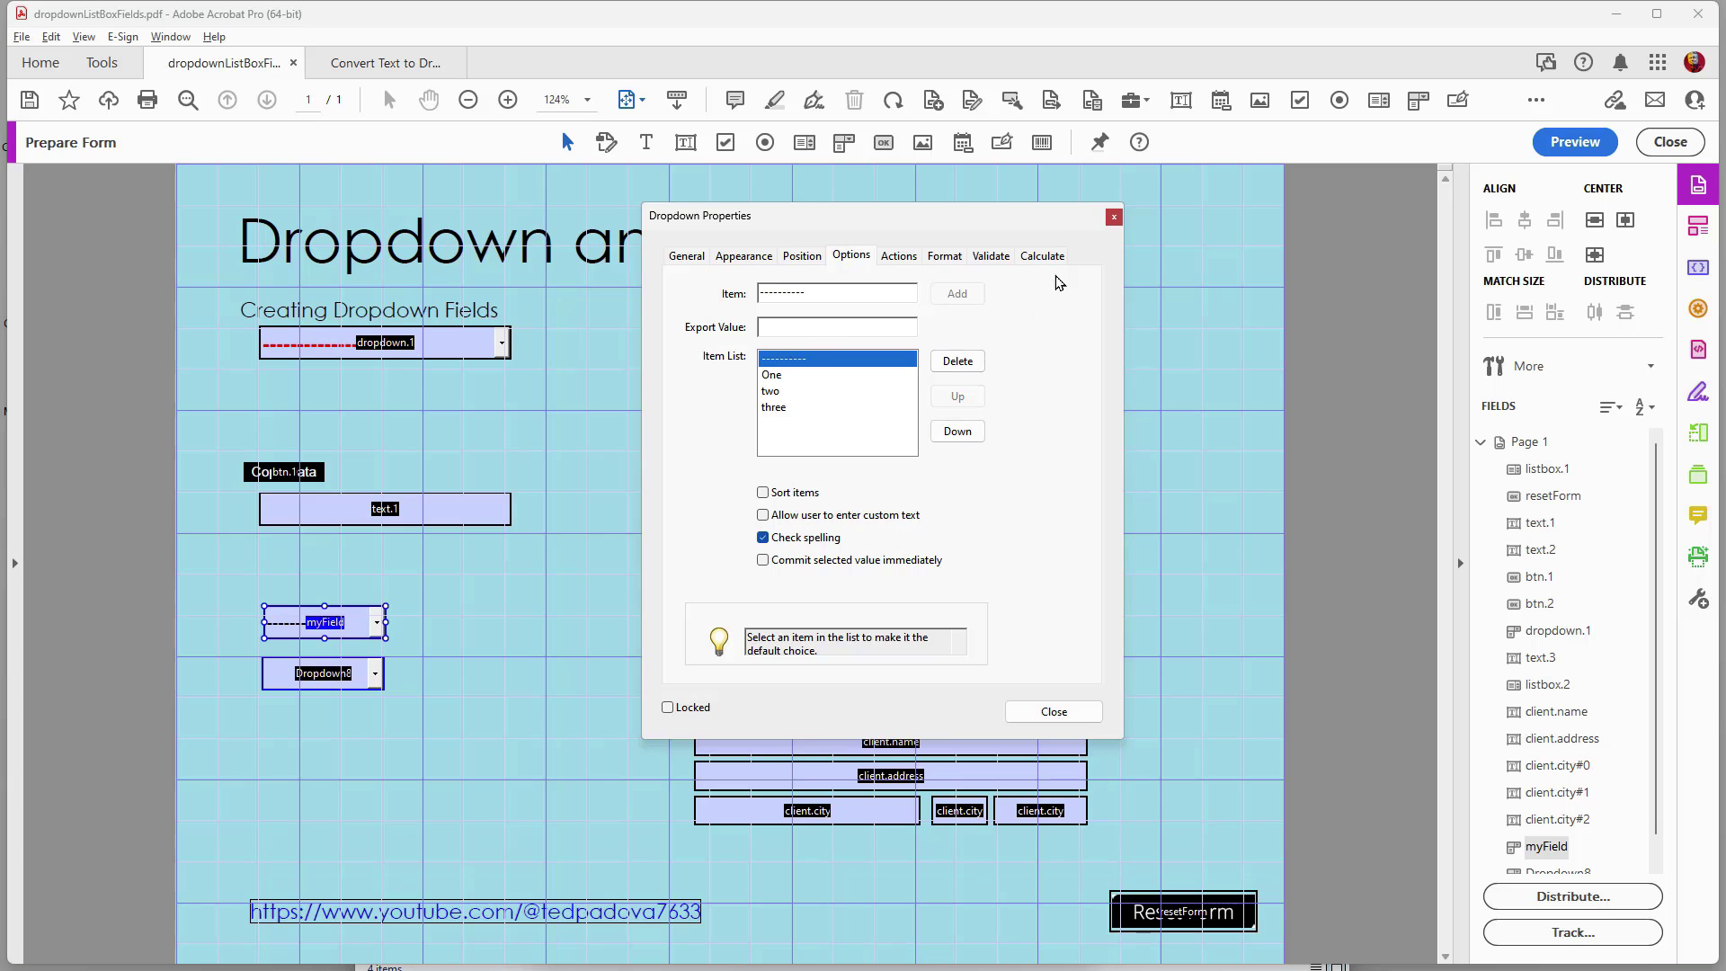
{"action": "left_click", "coordinate": [1113, 216]}
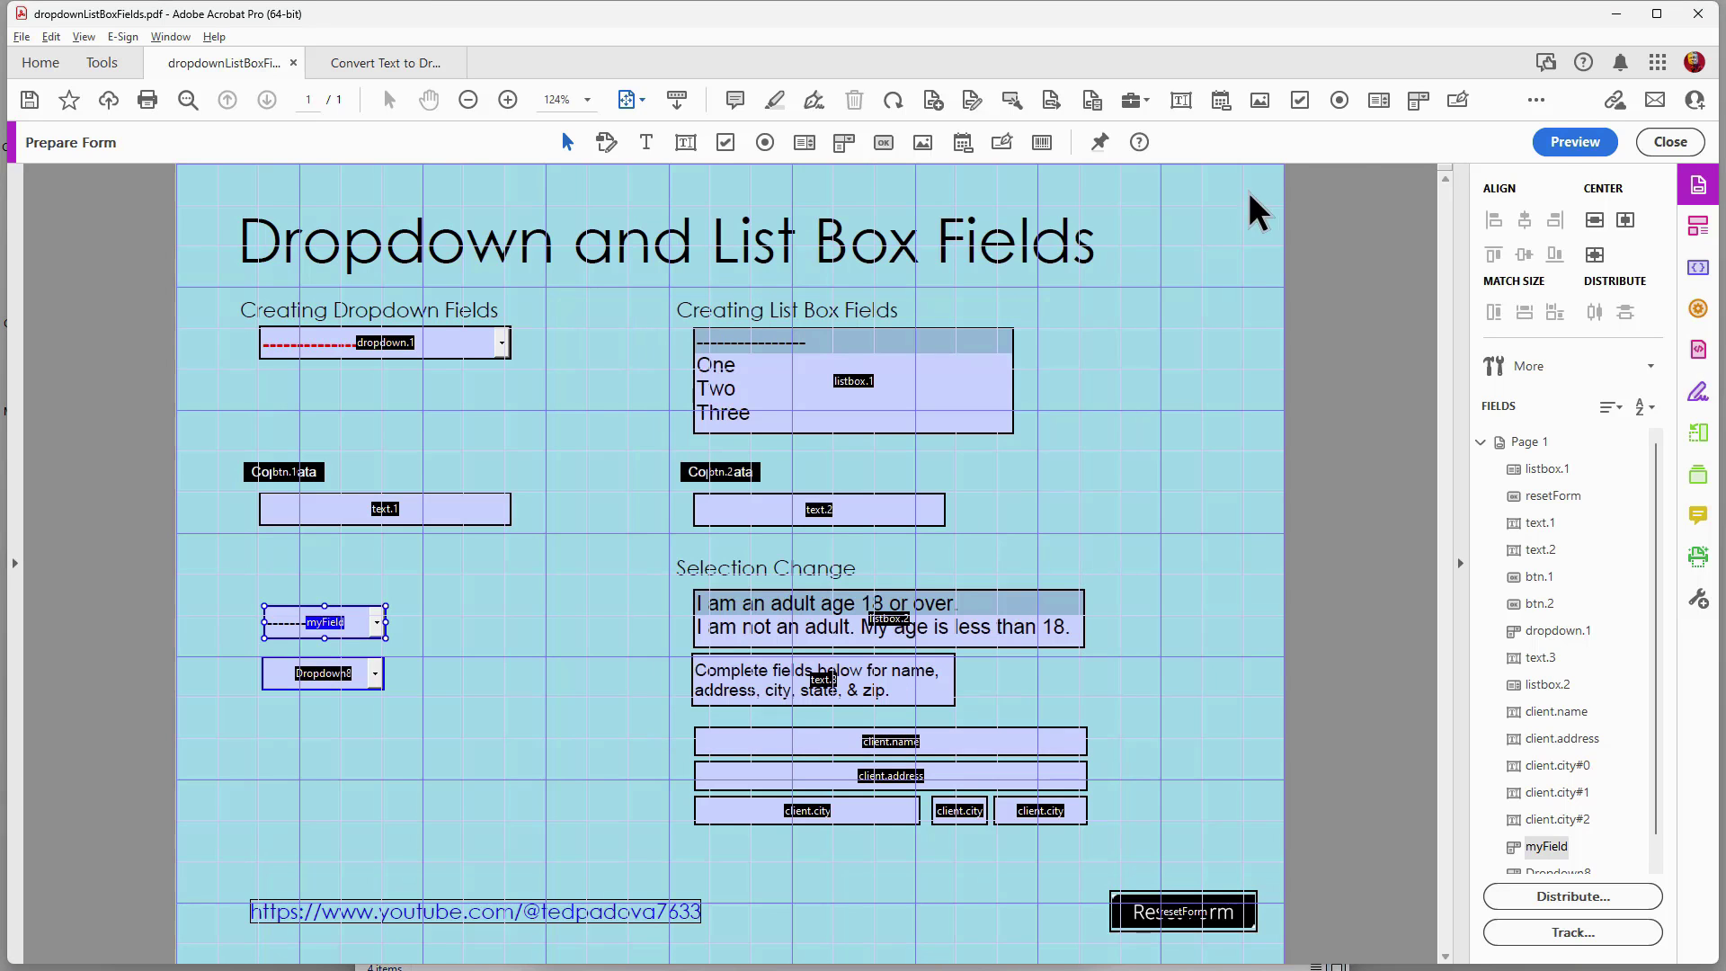
{"action": "left_click", "coordinate": [1553, 142]}
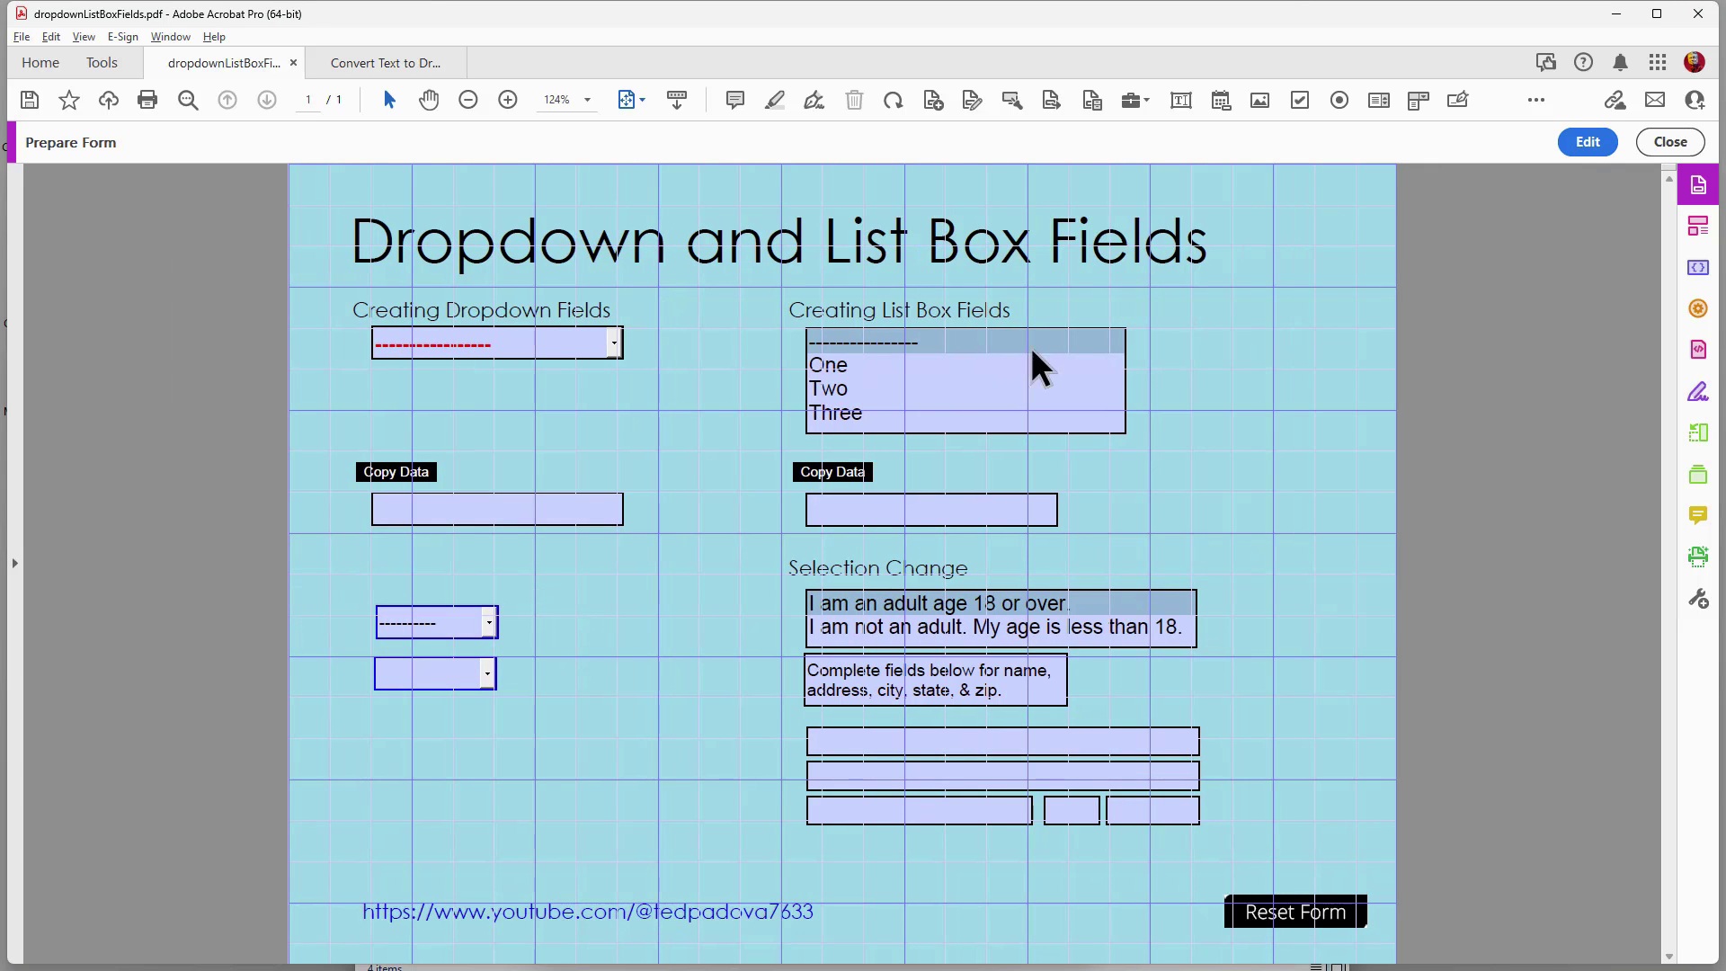
{"action": "left_click", "coordinate": [1587, 142]}
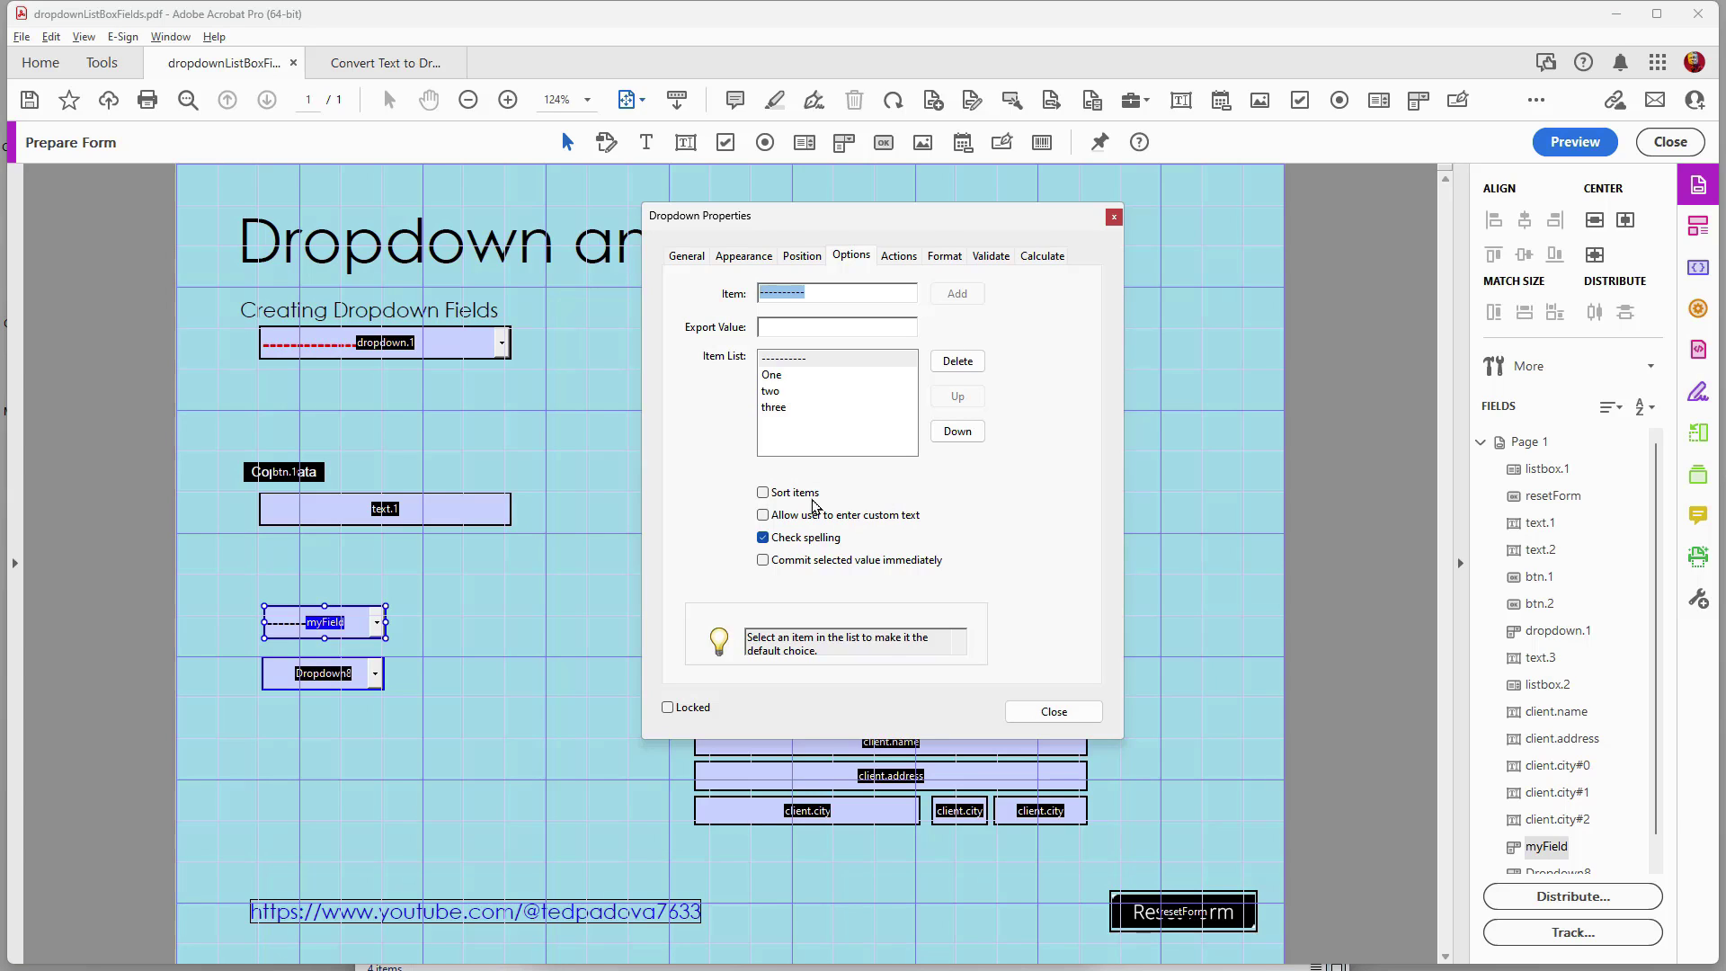
Allow custom text, add item Other, keep dashes as default, and commit selections immediately.
{"action": "left_click", "coordinate": [763, 515]}
{"action": "double_click", "coordinate": [818, 288]}
{"action": "type", "text": "Other"}
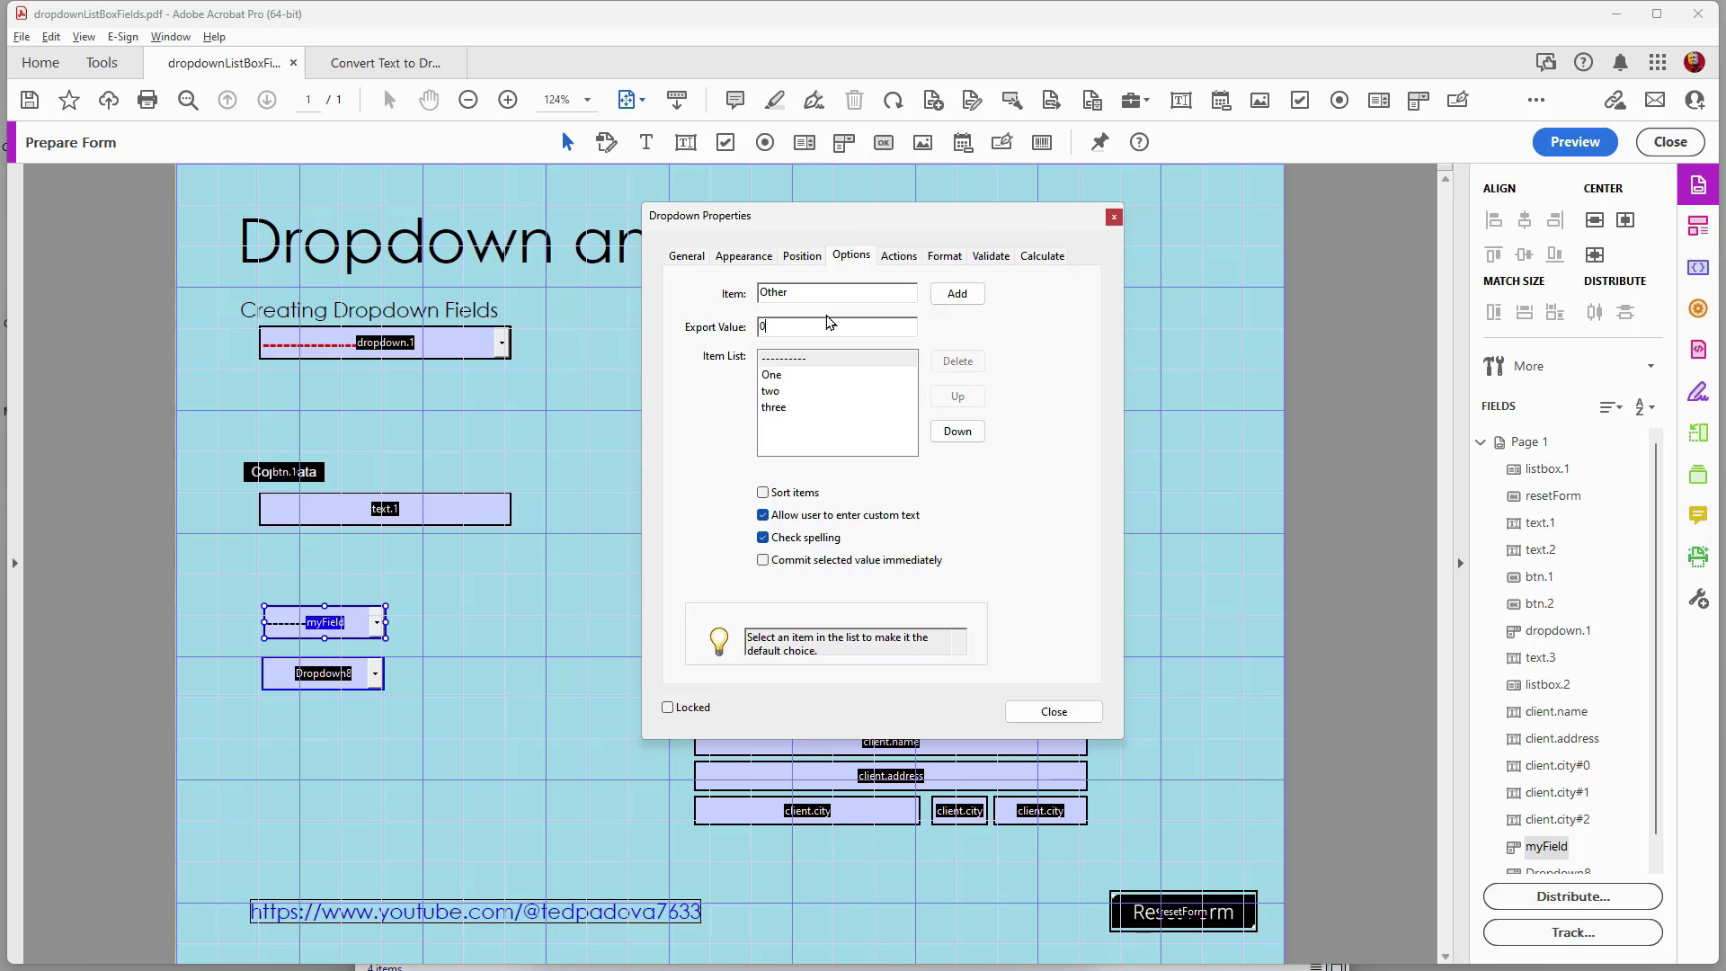
{"action": "left_click", "coordinate": [957, 293]}
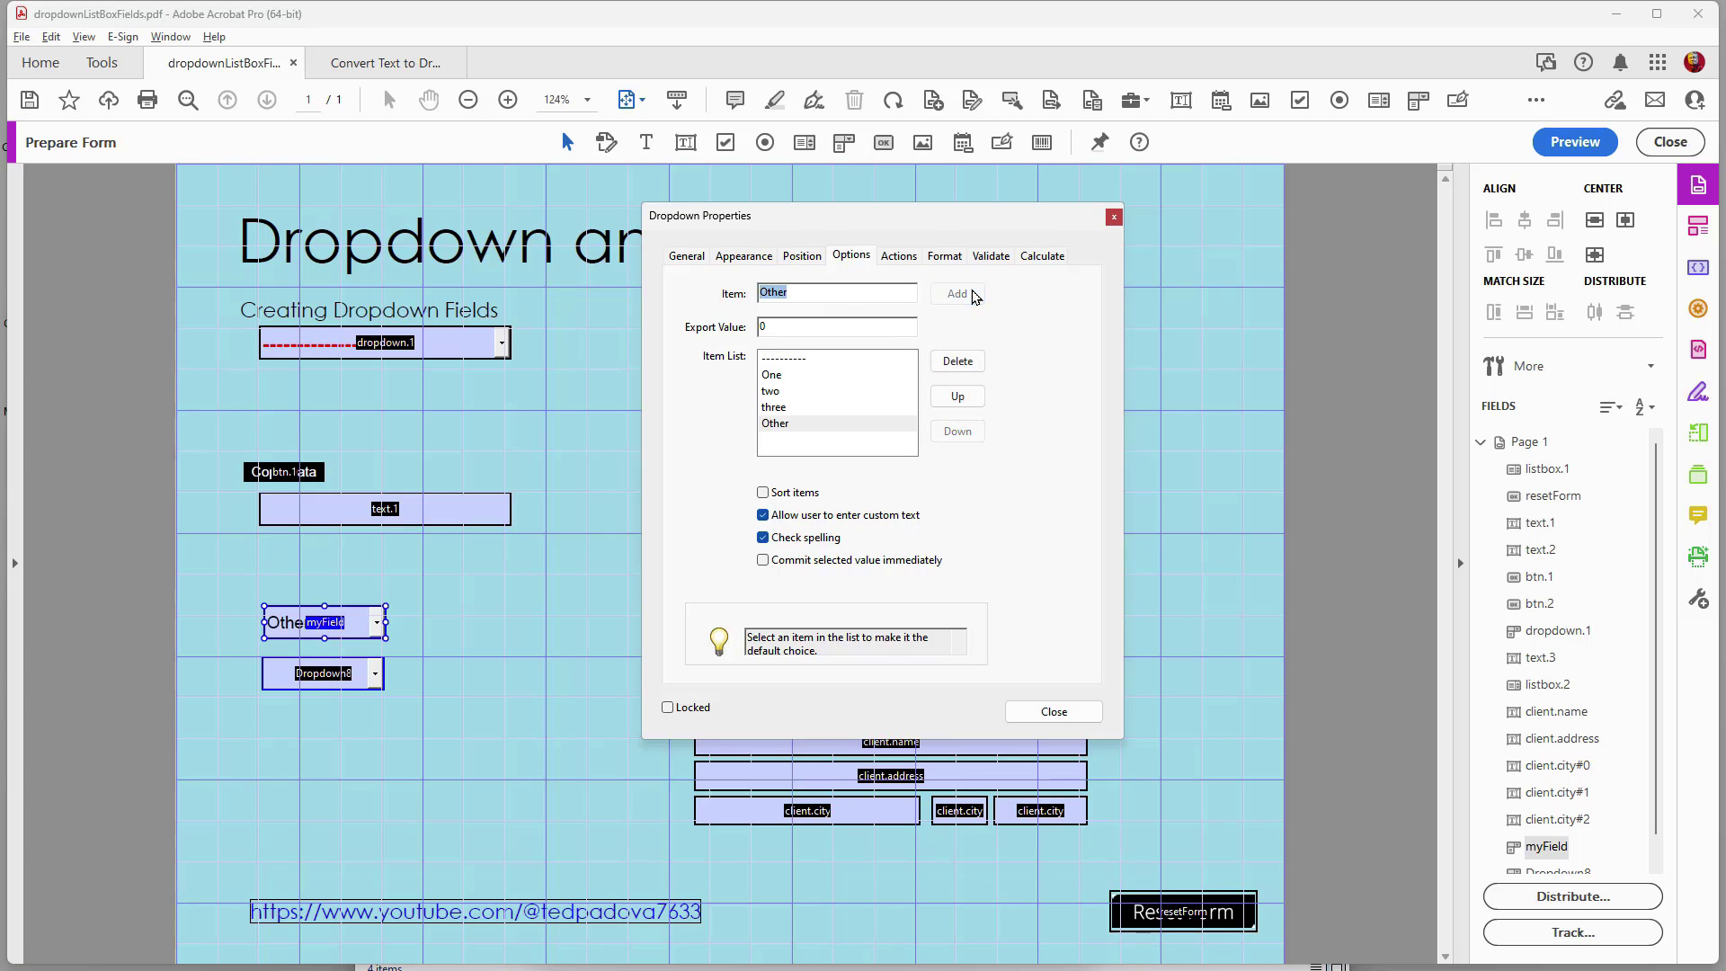
{"action": "left_click", "coordinate": [801, 361]}
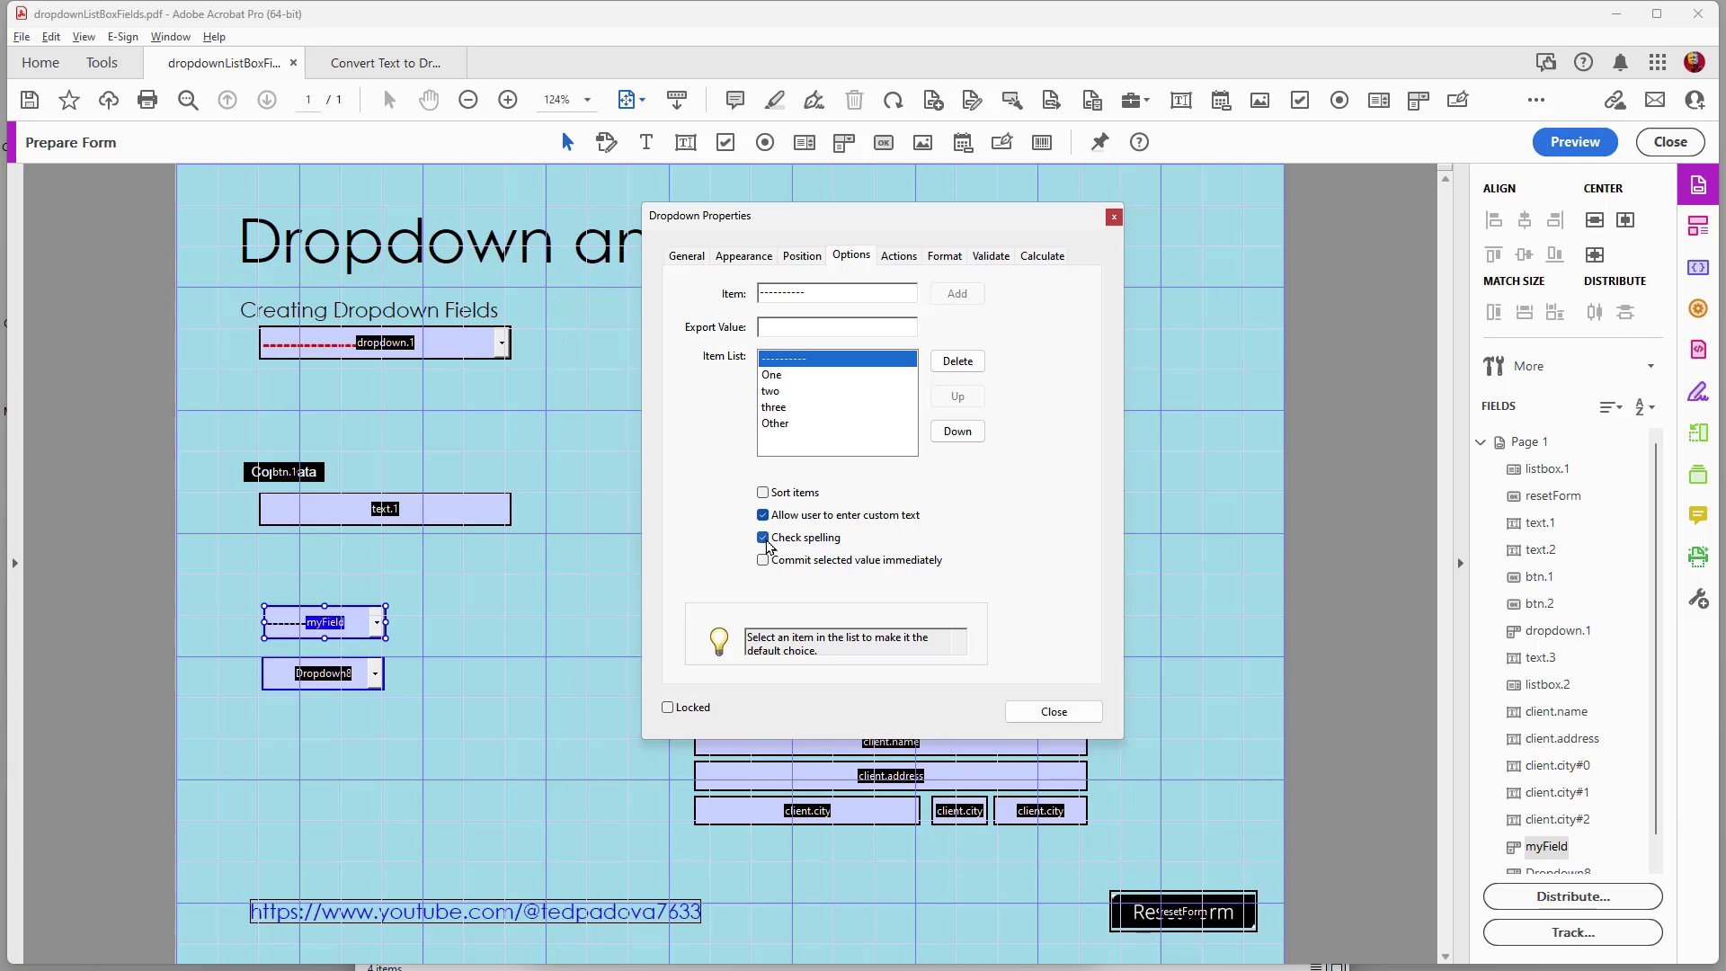
{"action": "left_click", "coordinate": [832, 561]}
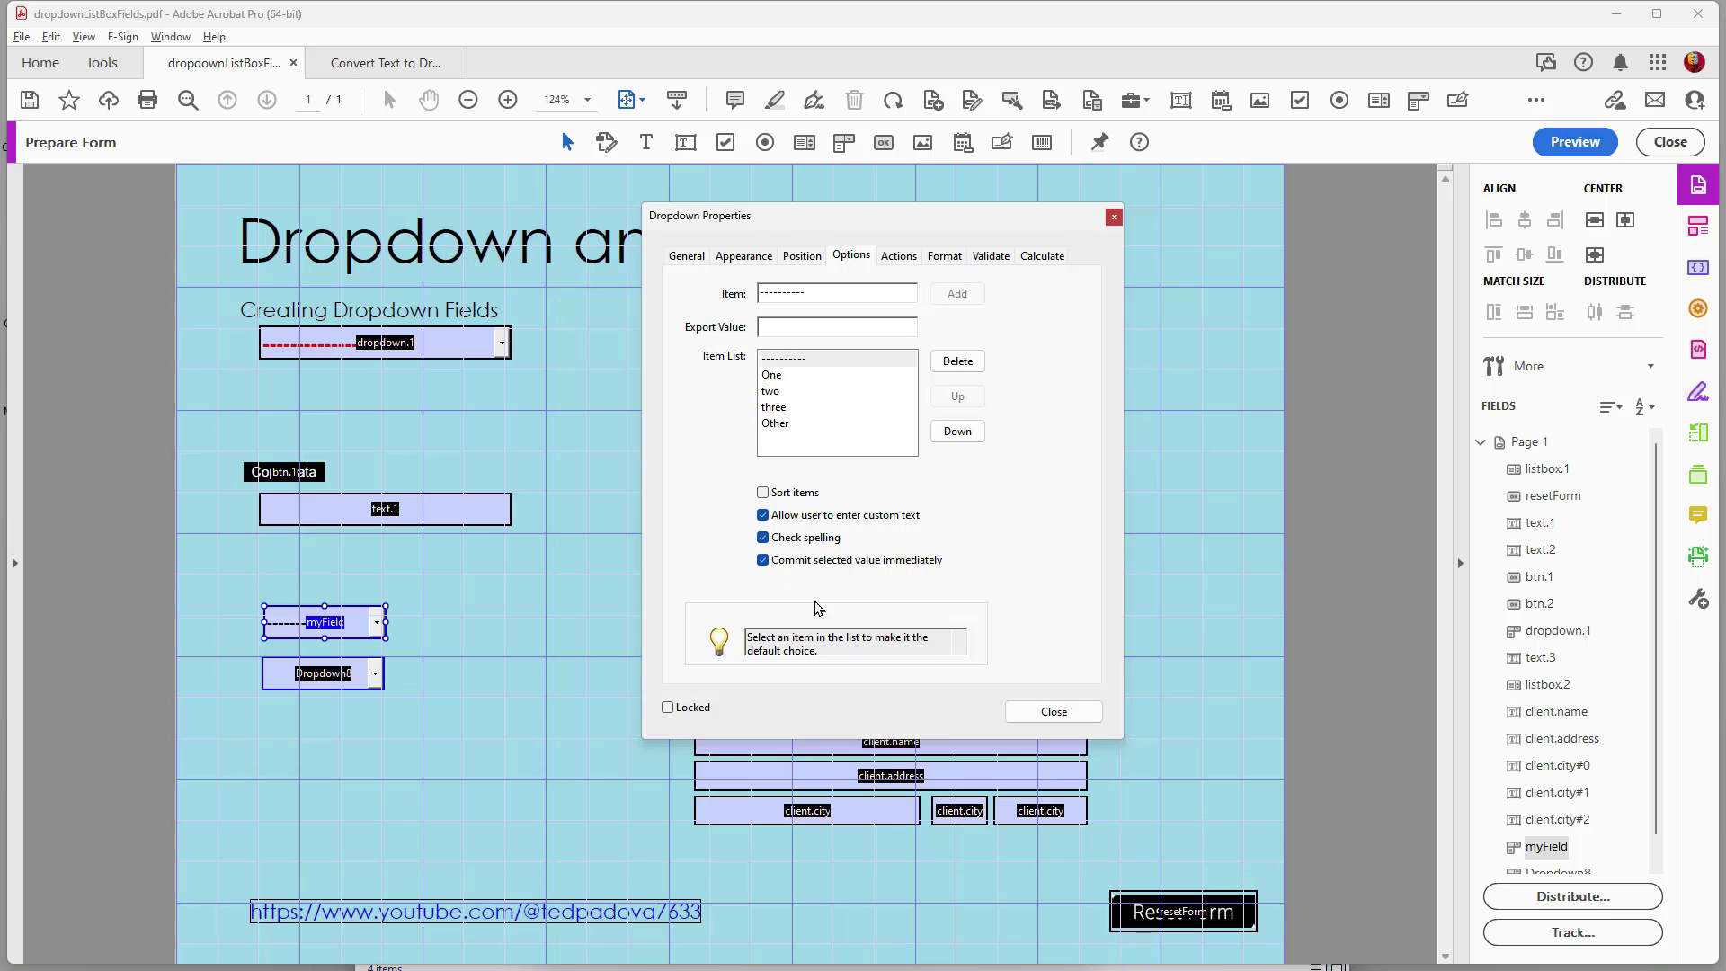
{"action": "left_click", "coordinate": [1112, 217]}
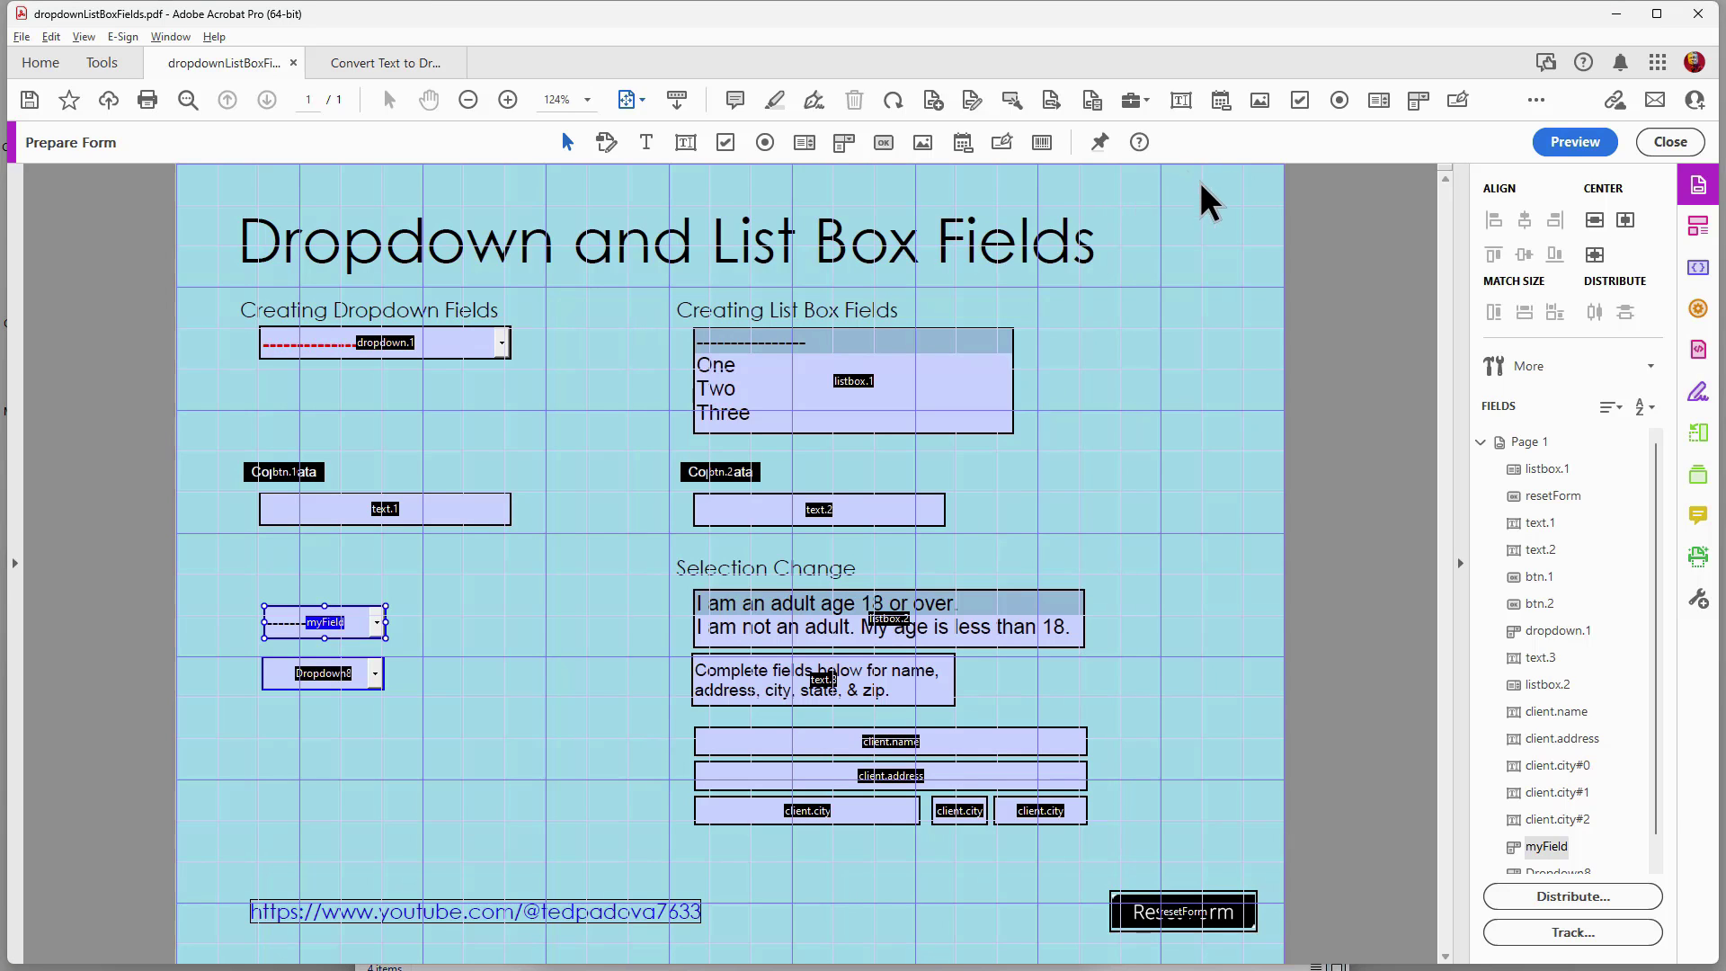